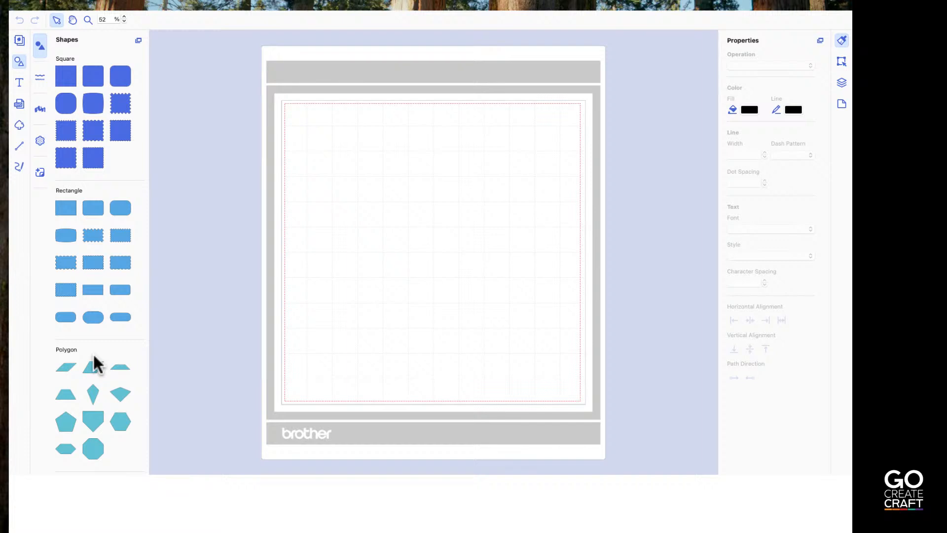
- Add the wide rectangle with fully rounded ends from the Rectangle shapes to the mat
left_click(94, 318)
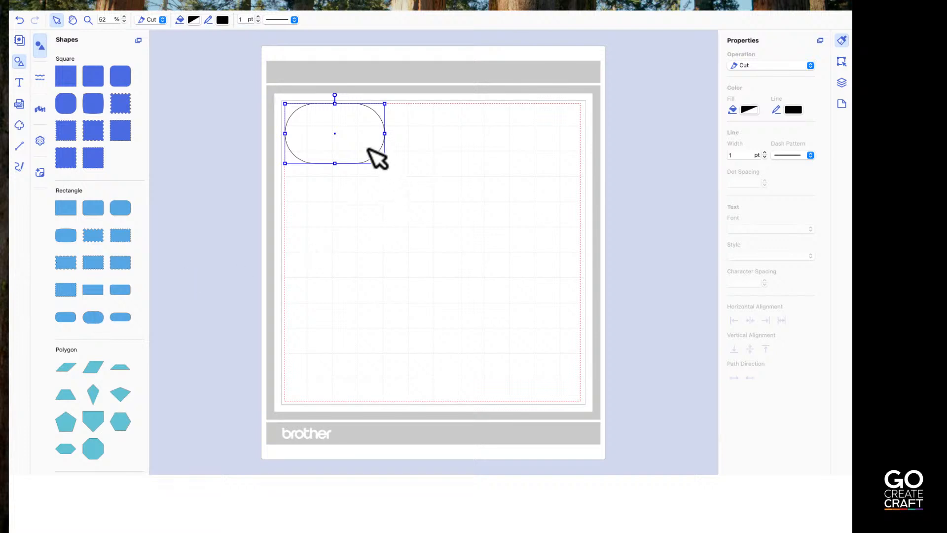
scroll(379, 157, "up", 5)
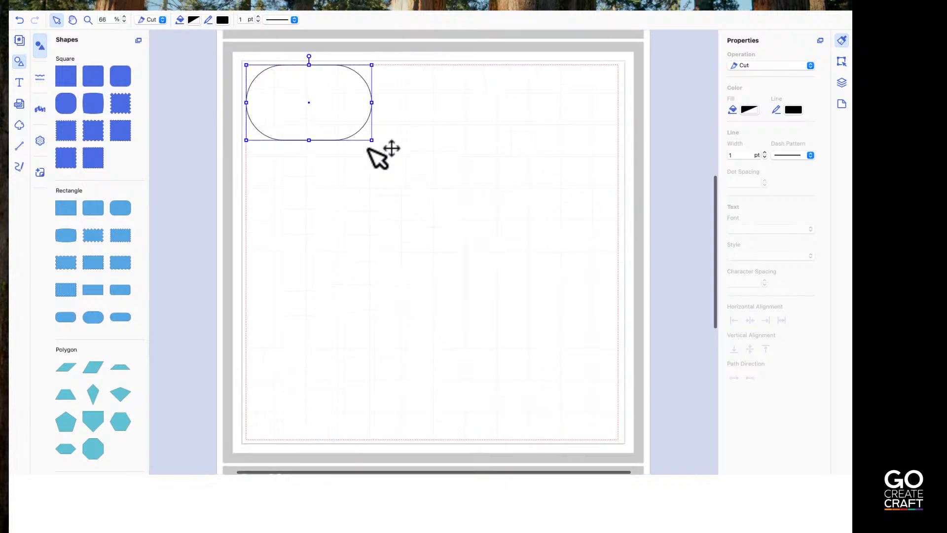
scroll(378, 157, "up", 1)
key("space")
left_click_drag(364, 146, 481, 302)
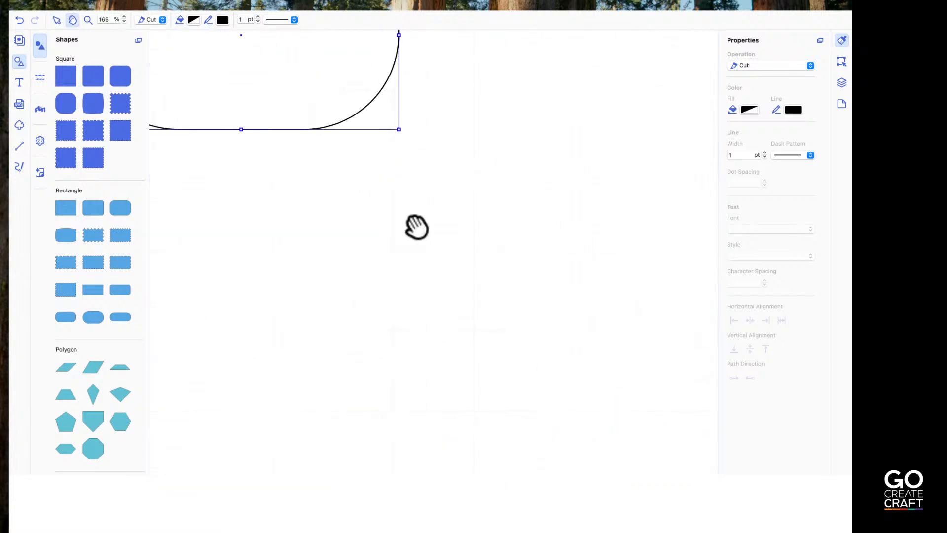
left_click_drag(423, 232, 607, 439)
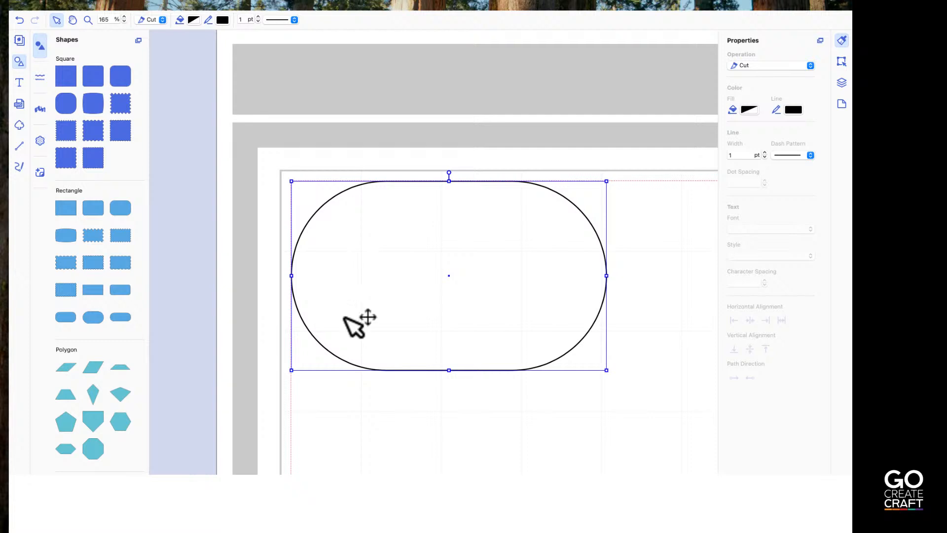
- Edit the shape's path, insert a point in the middle of its upper-right curve, and rotate that point's handles to nearly horizontal
double_click(428, 362)
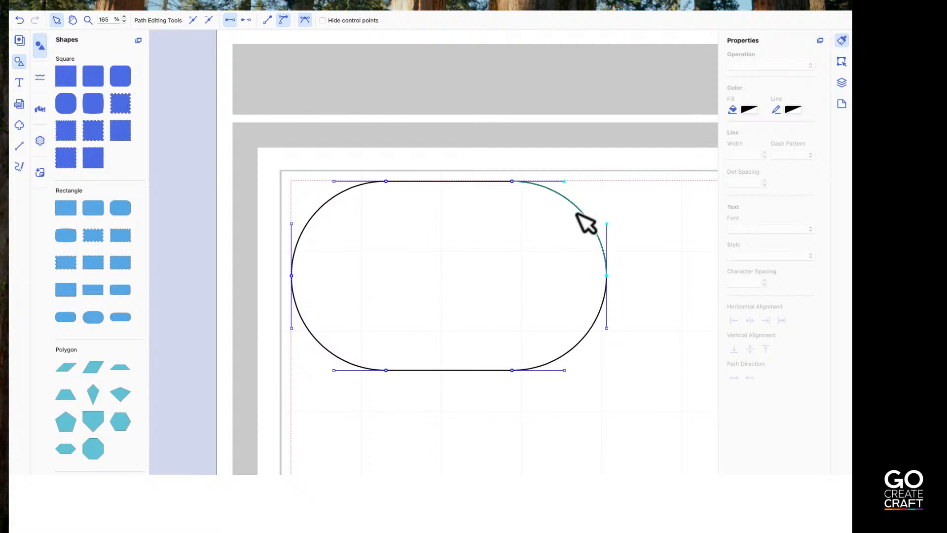
left_click(193, 21)
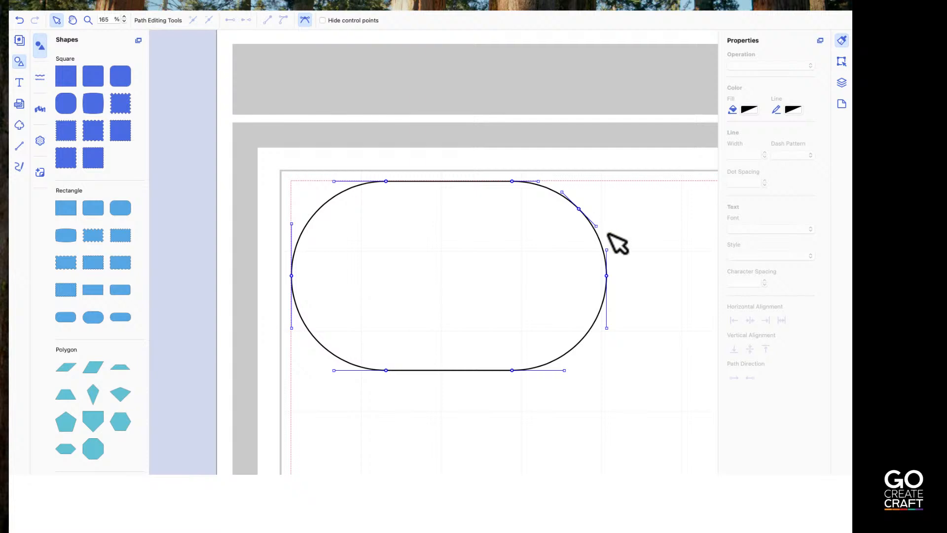
left_click(597, 226)
mouse_move(597, 226)
left_mouse_down()
mouse_move(592, 195)
mouse_move(602, 227)
mouse_move(573, 228)
mouse_move(615, 216)
mouse_move(607, 197)
mouse_move(615, 216)
mouse_move(590, 231)
mouse_move(612, 224)
mouse_move(599, 208)
left_mouse_up()
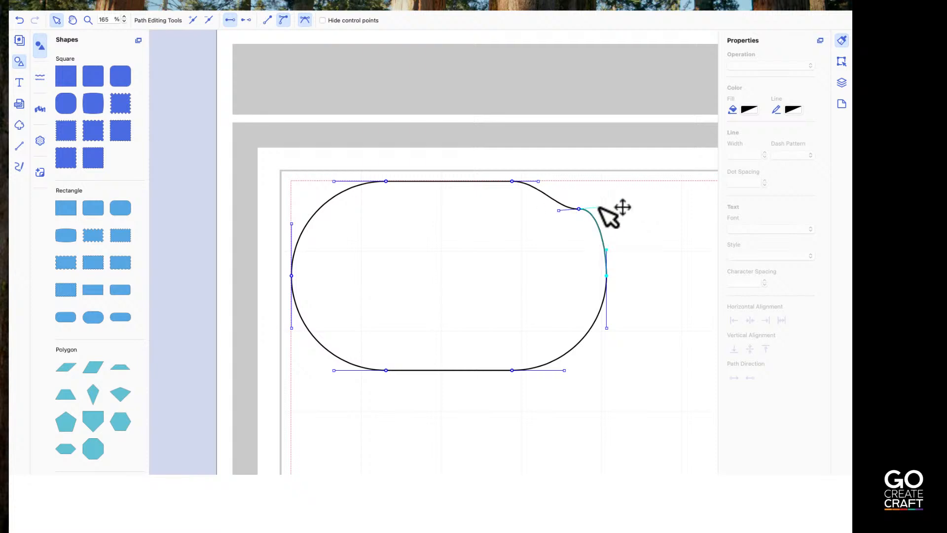
- Turn off smooth handles and try bending the curves beside the new upper-right point by moving the nearby control handles independently
left_click(305, 22)
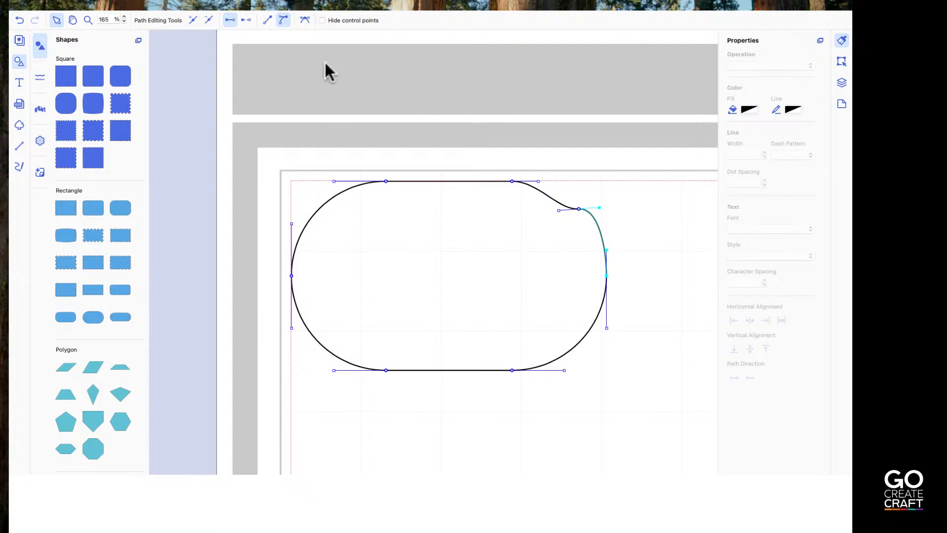
left_click_drag(599, 207, 572, 228)
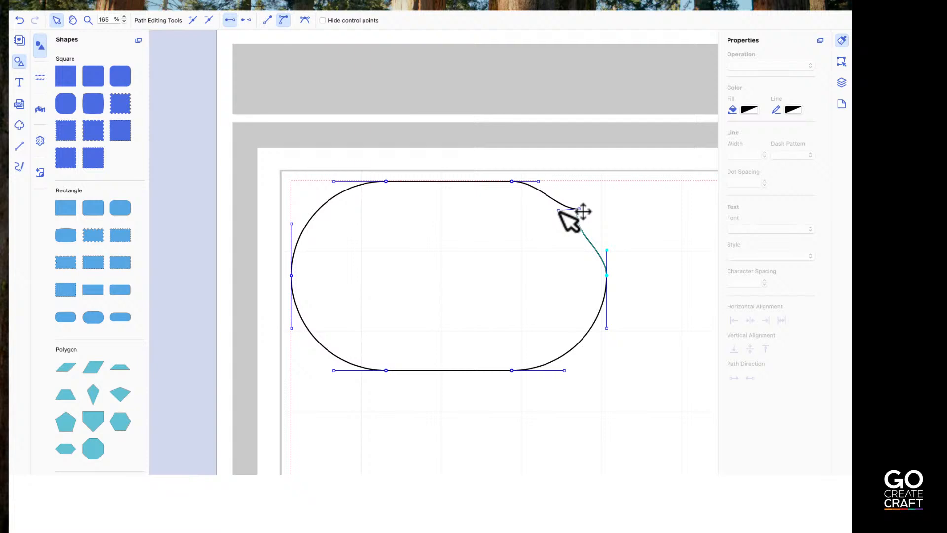
left_click_drag(560, 211, 540, 245)
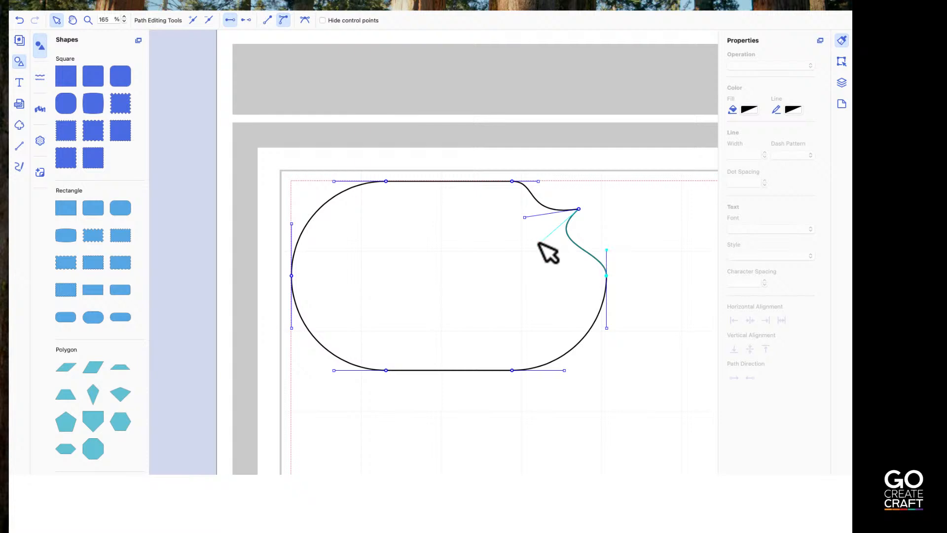
left_click_drag(539, 242, 456, 289)
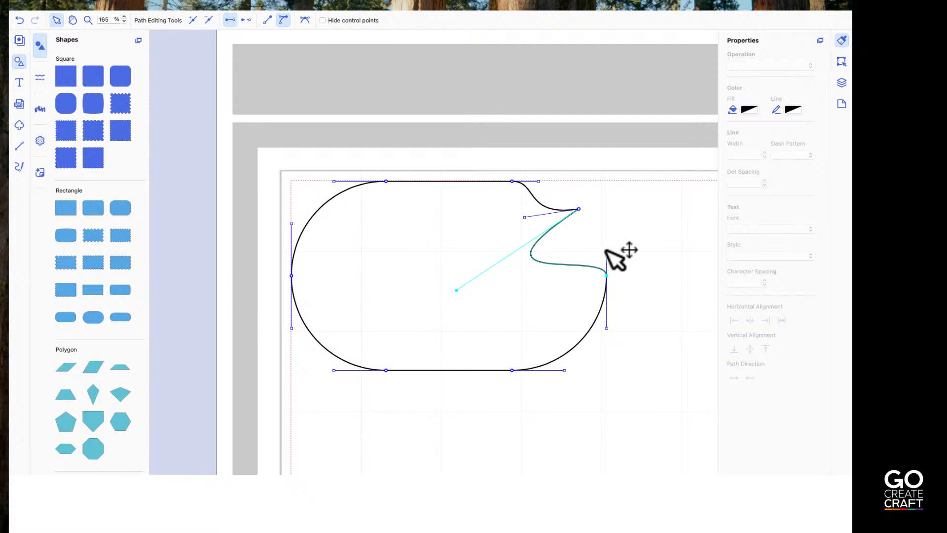
left_click_drag(606, 251, 616, 169)
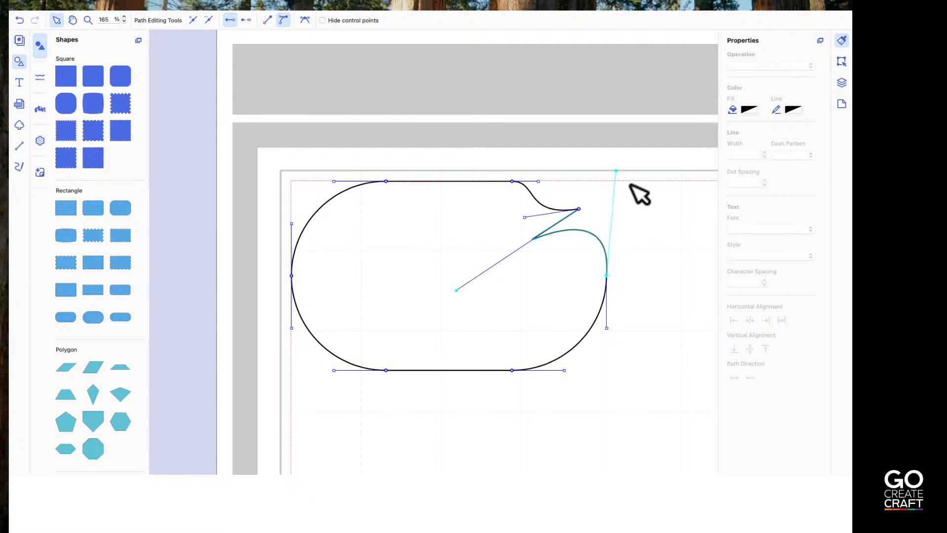
left_click_drag(616, 171, 606, 221)
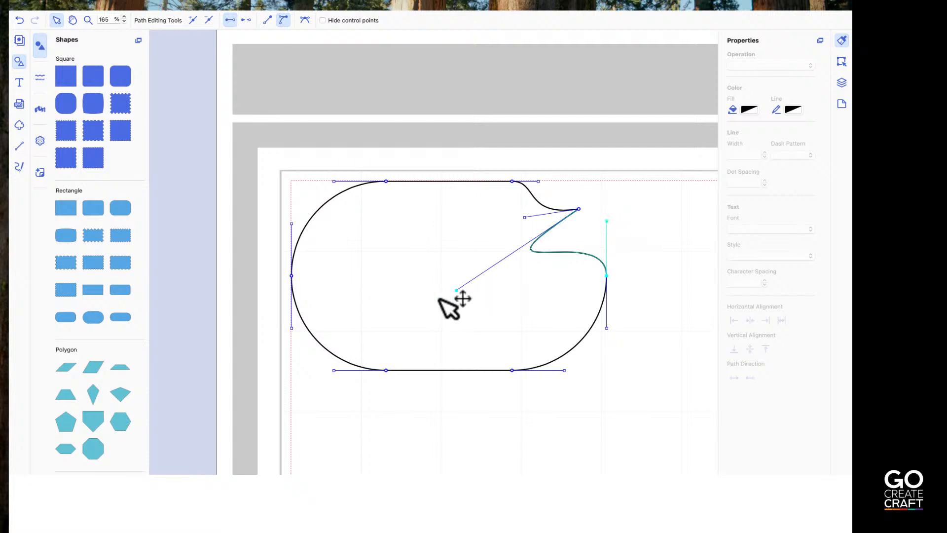
- Shorten the two handles of the new upper-right point to form a small pointed notch between inward curves
left_click(455, 291)
left_click_drag(456, 290, 566, 243)
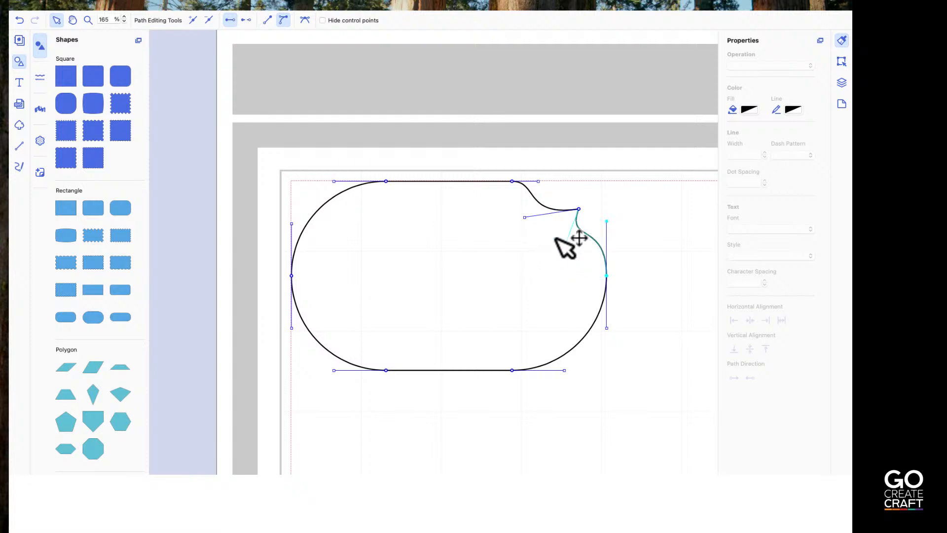
left_click(525, 217)
left_click_drag(525, 217, 544, 223)
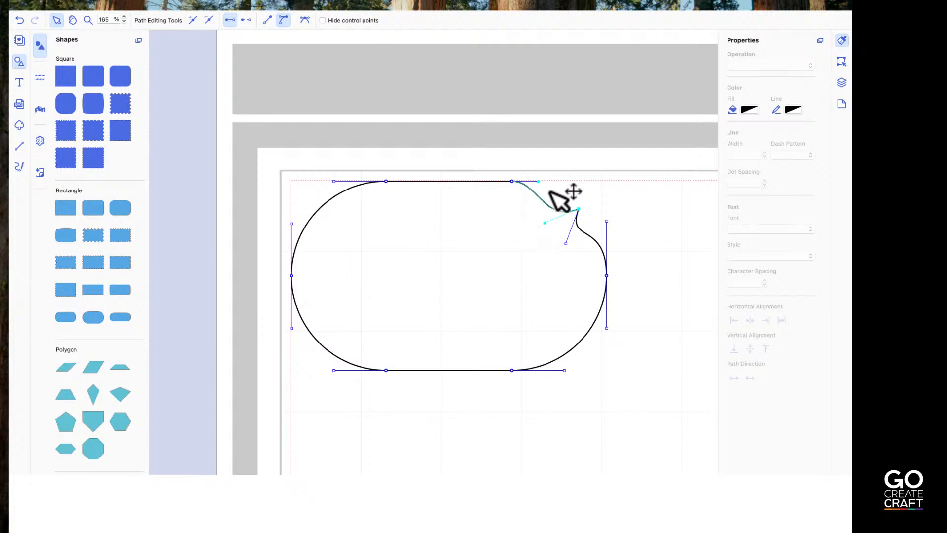
double_click(557, 199)
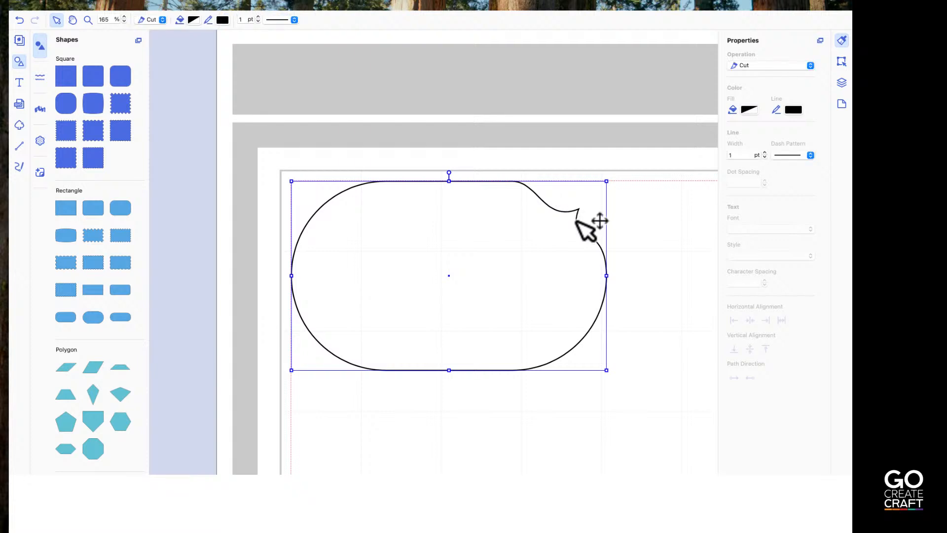
- Reopen the path and move the notch's tip slightly up and to the left, leaving path editing when done
double_click(568, 220)
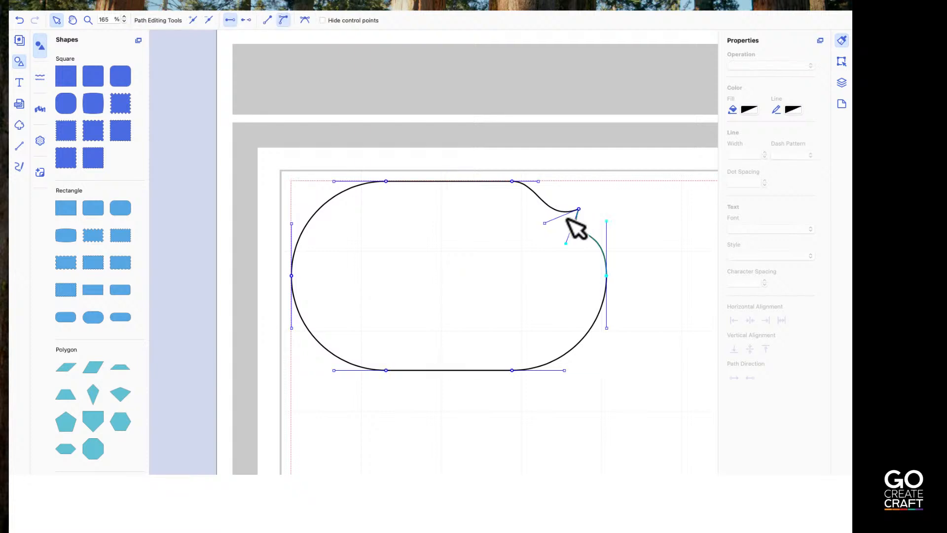
left_click_drag(579, 210, 574, 203)
key("Escape")
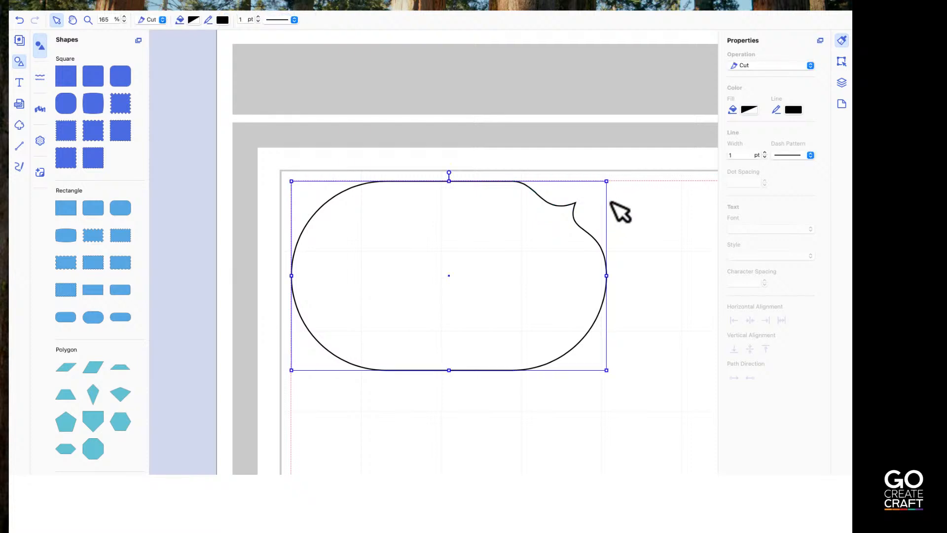
- Reshape the lower-right corner into an inward-curving arc by pulling both of its control handles toward the shape's inside
double_click(576, 335)
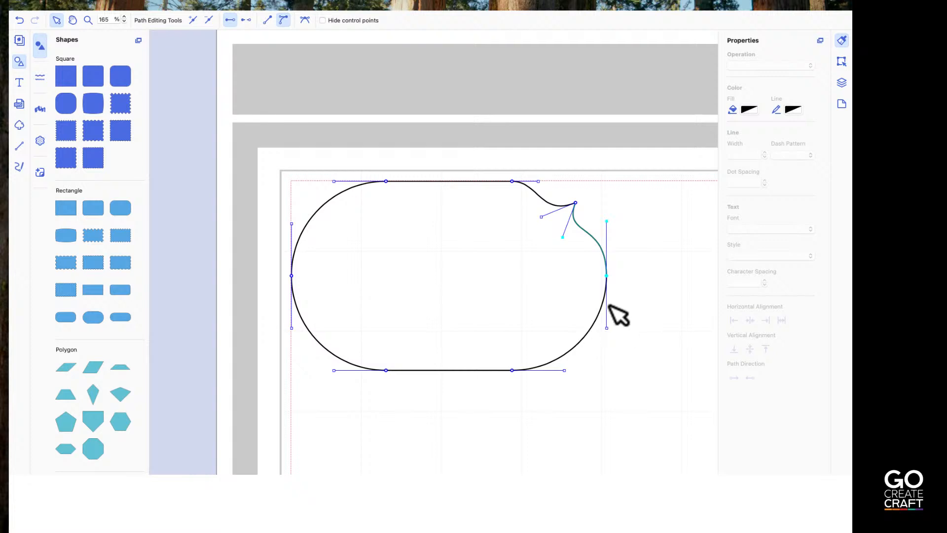
left_click(606, 275)
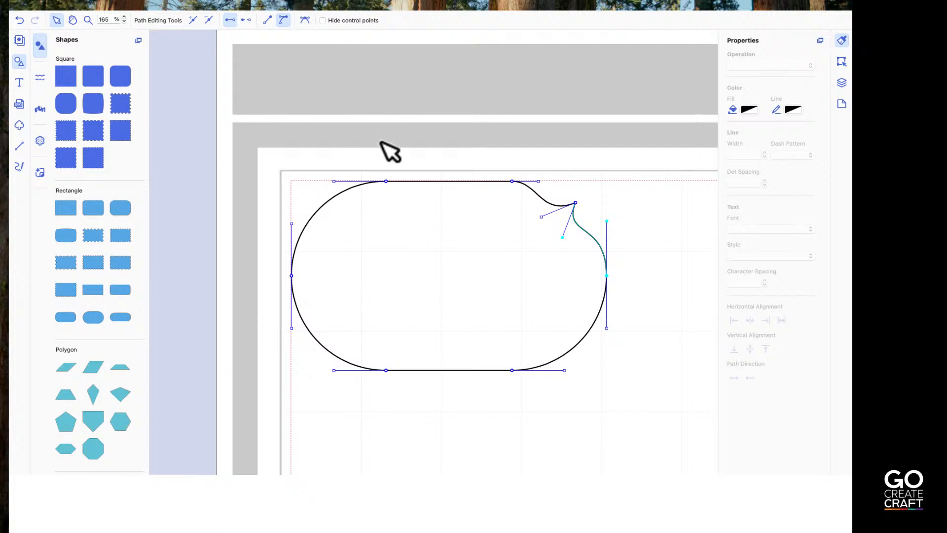
left_click(607, 329)
left_click_drag(606, 330, 547, 276)
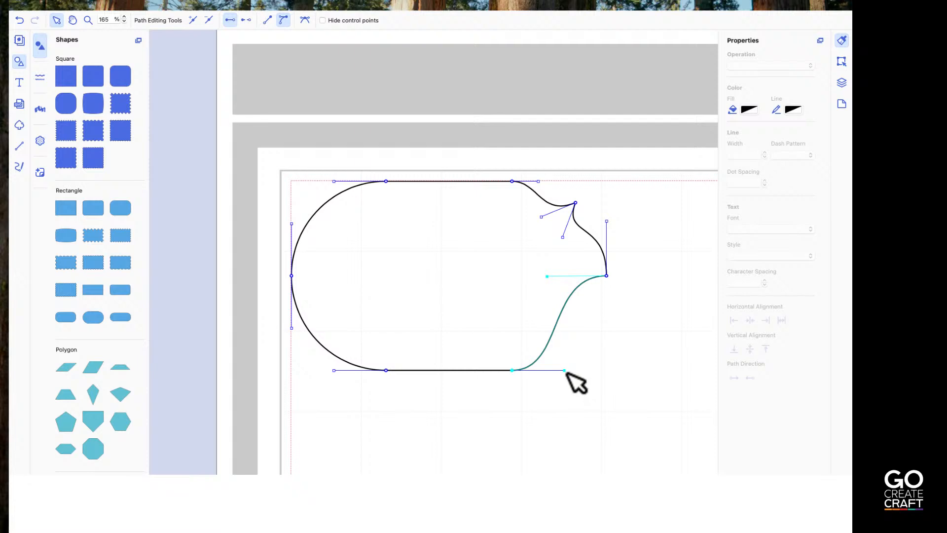
left_click_drag(565, 370, 511, 312)
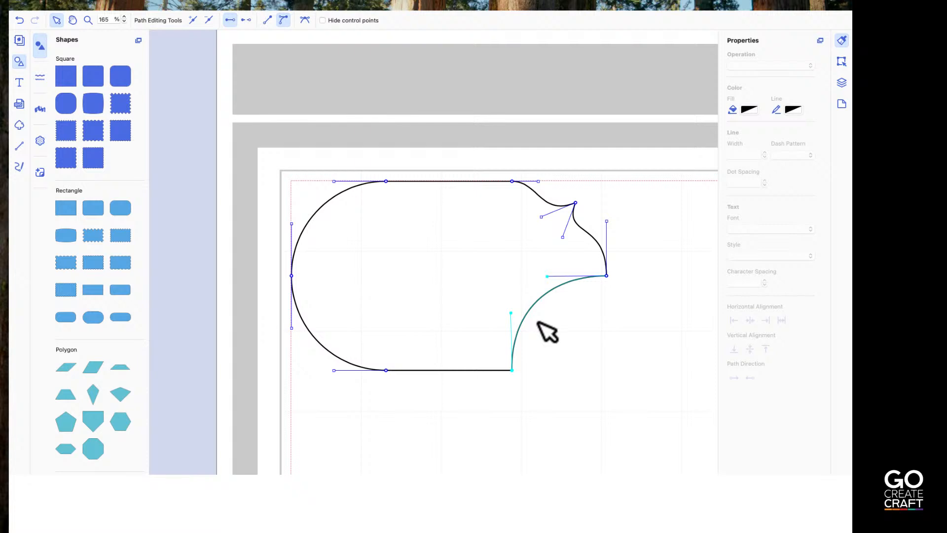
- Insert a point in the middle of the shape's lower-left curve
double_click(318, 343)
double_click(319, 344)
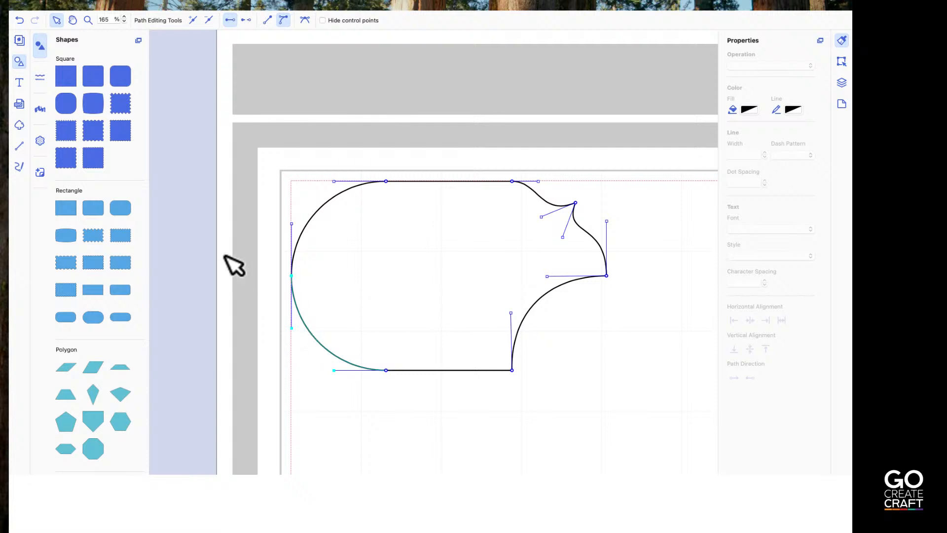
left_click(192, 20)
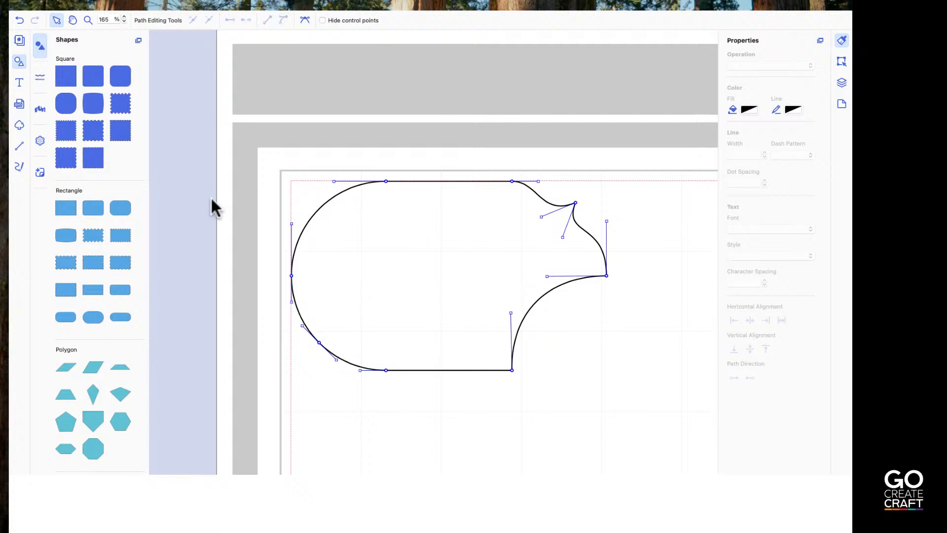
- Move the new lower-left point inward and adjust the adjacent end handles to form a smooth concave corner
left_click_drag(320, 341, 352, 302)
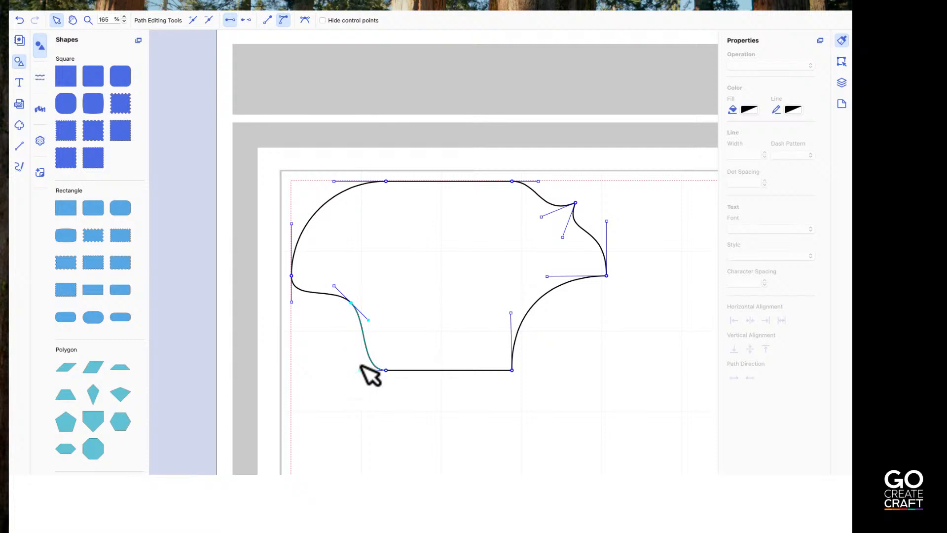
left_click_drag(361, 371, 385, 345)
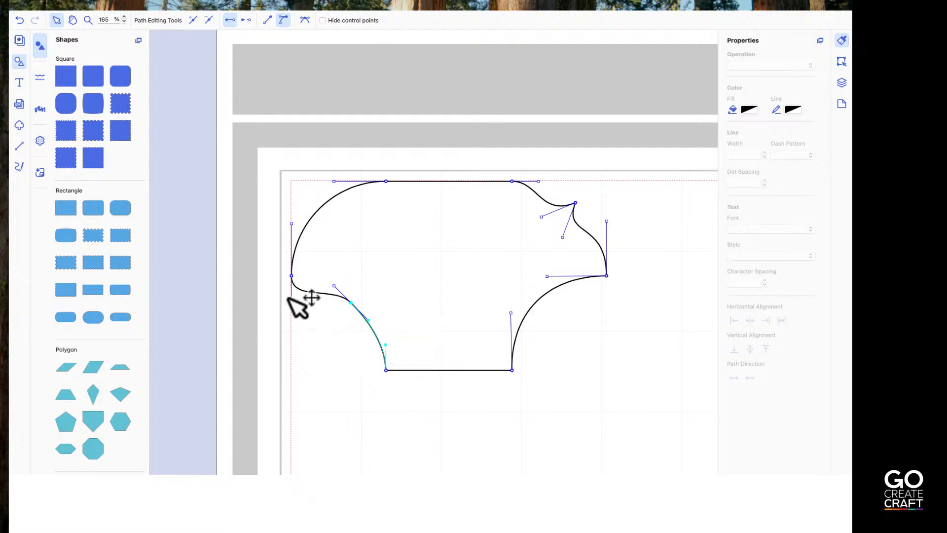
left_click(291, 303)
left_click_drag(291, 303, 313, 277)
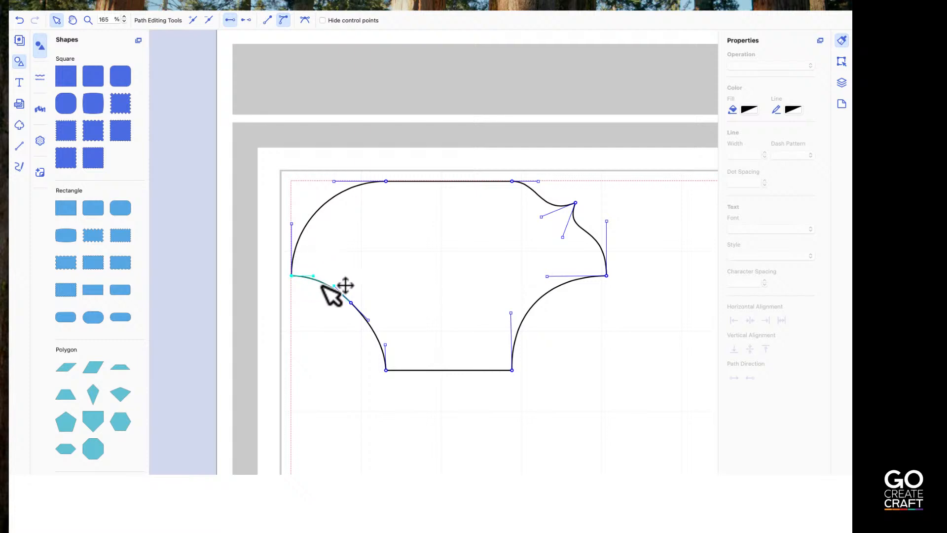
- Adjust the lower-left point's two handles separately so a small cusp divides the concave corner into two arcs
left_click(351, 301)
left_click_drag(351, 302, 382, 301)
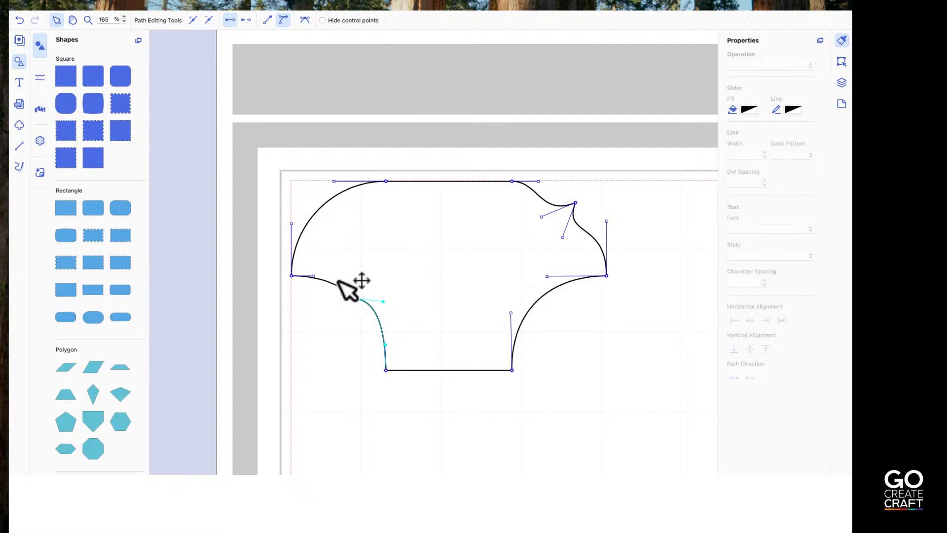
left_click_drag(339, 280, 332, 271)
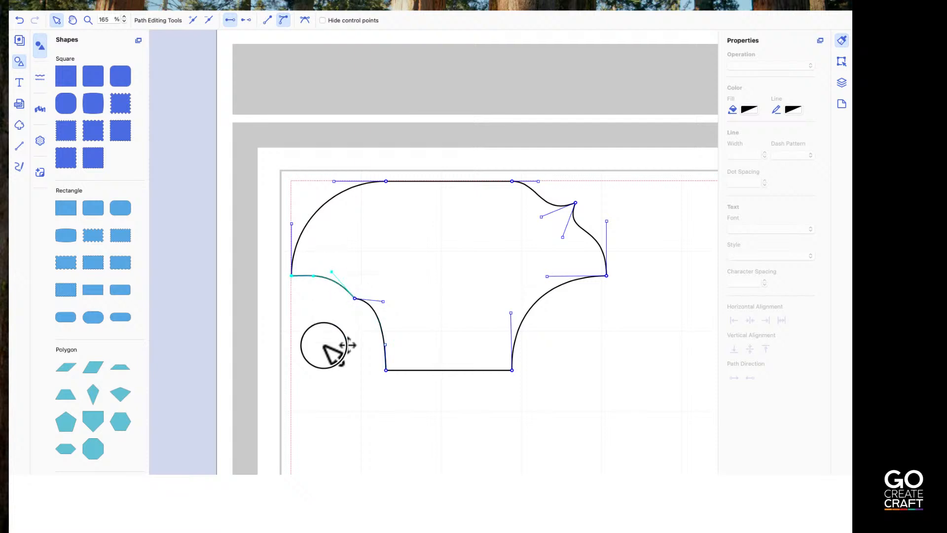
left_click(325, 345)
left_click(361, 295)
left_click(362, 296)
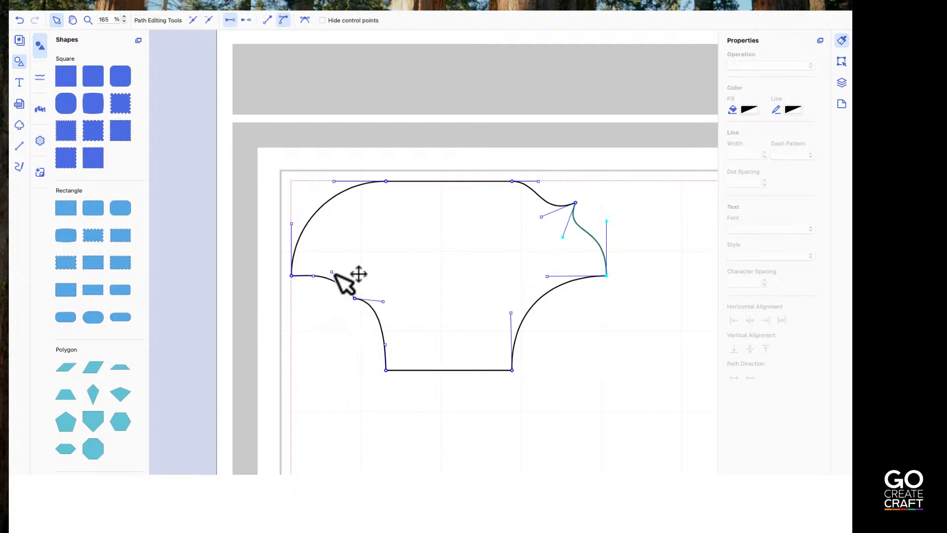
left_click(333, 274)
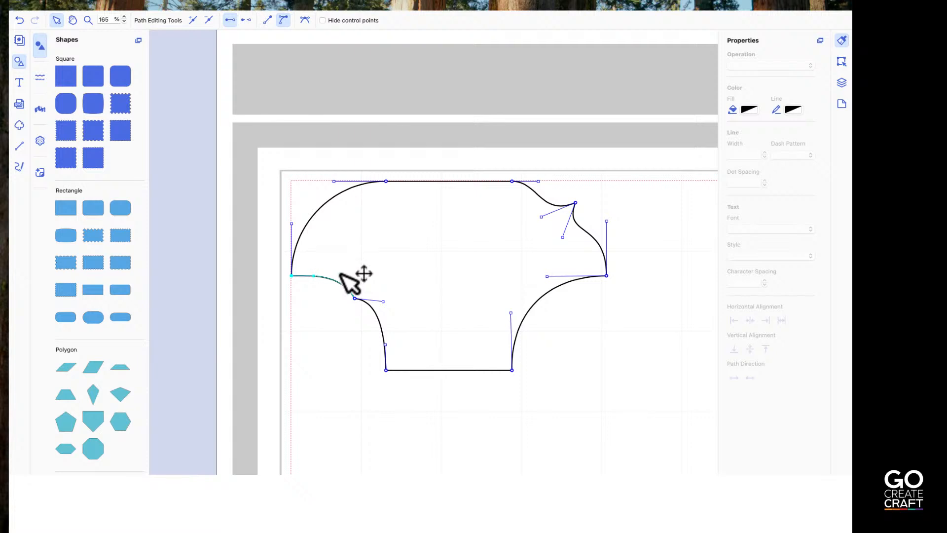
- Finish path editing and delete the reshaped rectangle from the mat
left_click(347, 316)
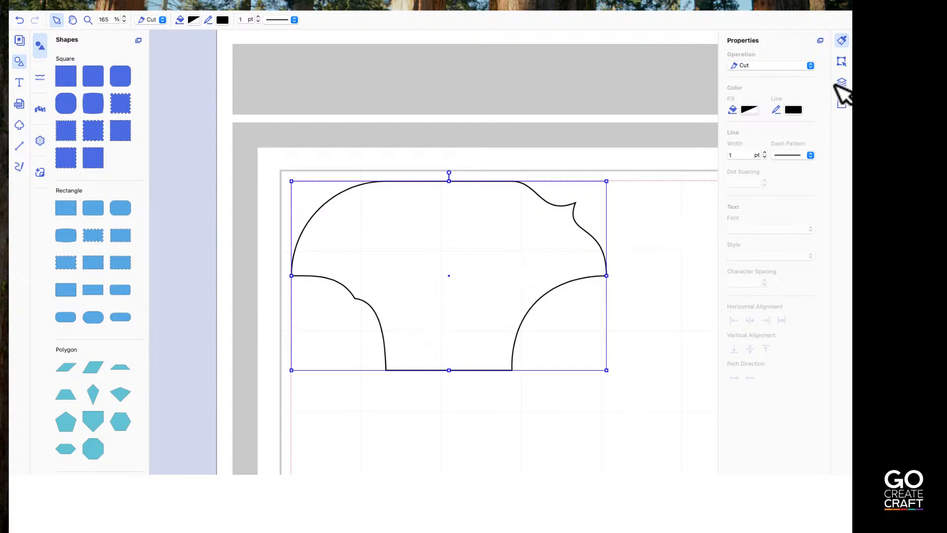
key("Delete")
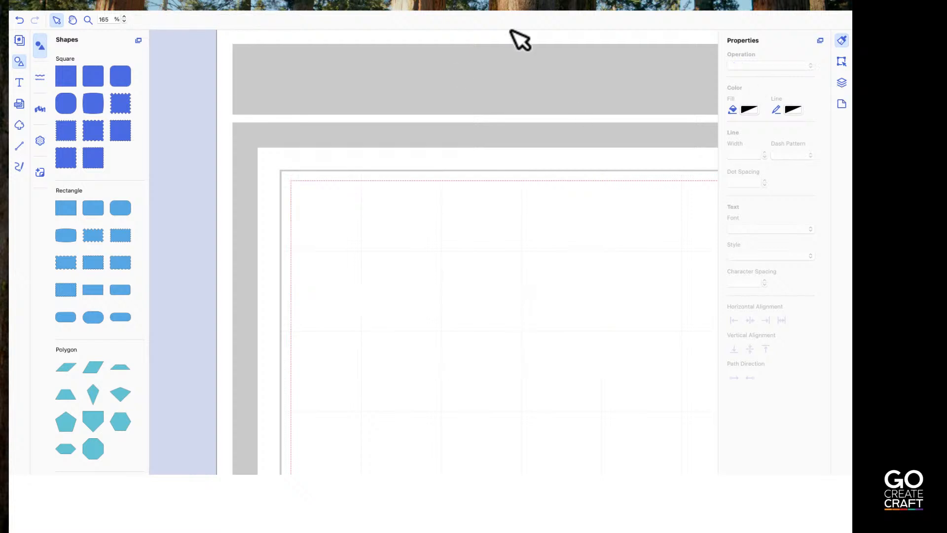
- Draw the S's first edge with the Line tool, from the lower-left tip through five smooth curve points to a corner at the upper-right tip
left_click(19, 149)
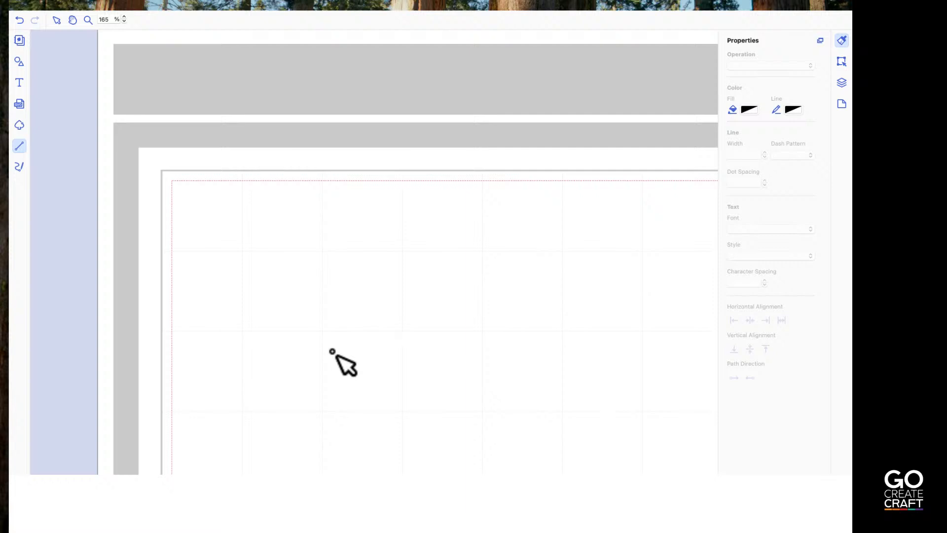
mouse_move(332, 351)
left_mouse_down()
mouse_move(347, 374)
mouse_move(401, 379)
mouse_move(415, 295)
mouse_move(339, 262)
left_mouse_up()
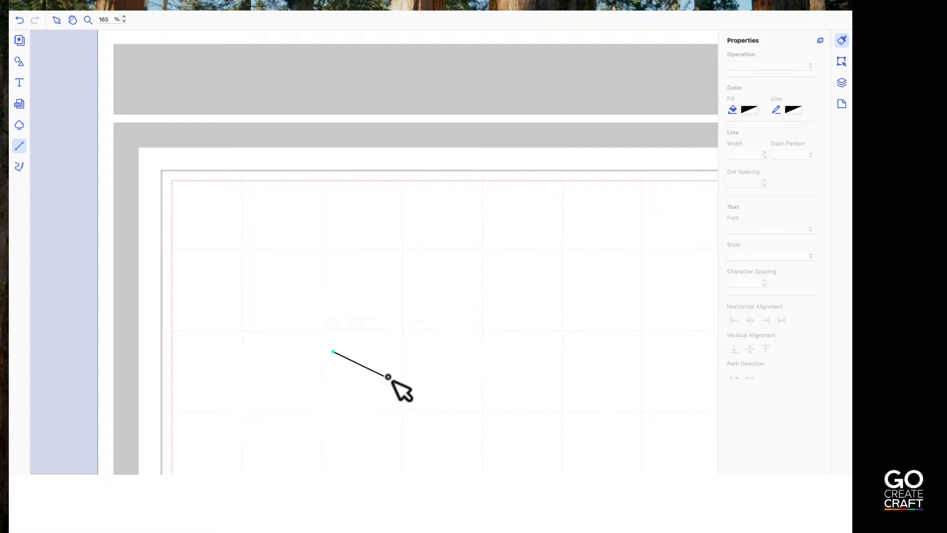
mouse_move(391, 372)
left_mouse_down()
mouse_move(423, 385)
mouse_move(444, 375)
mouse_move(424, 372)
left_mouse_up()
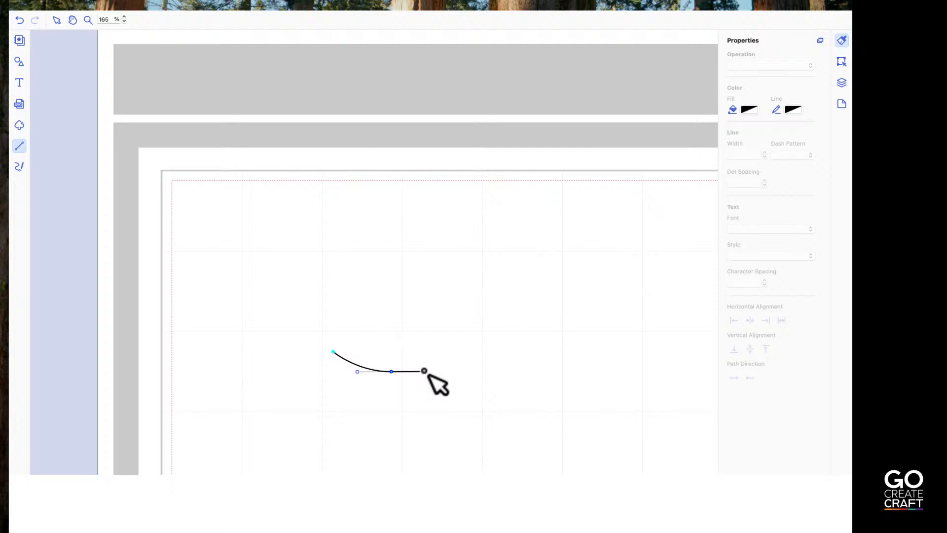
left_click_drag(425, 370, 425, 371)
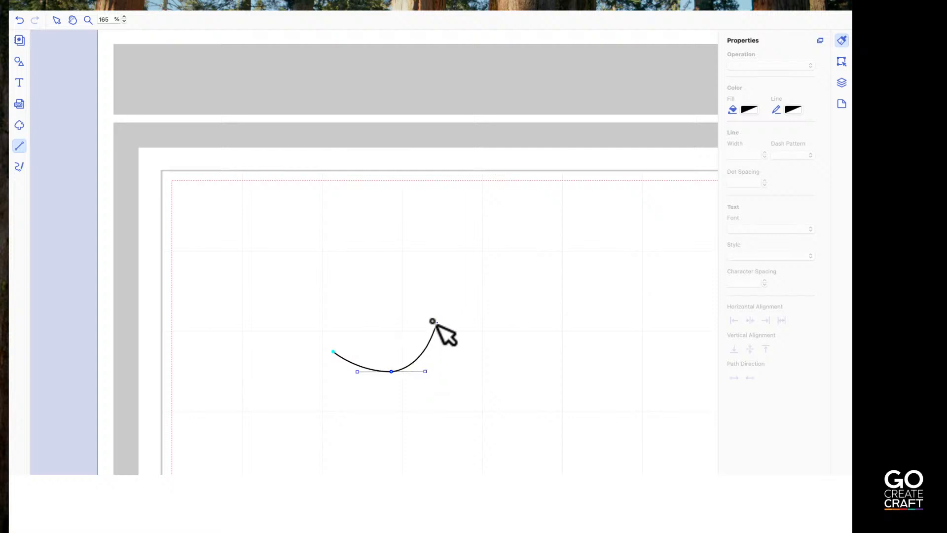
left_click_drag(443, 330, 442, 313)
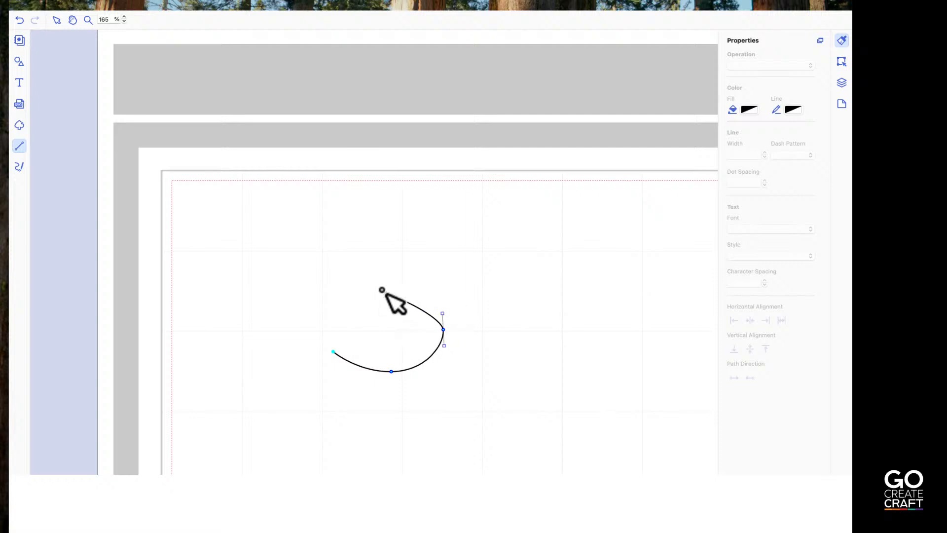
left_click_drag(391, 286, 360, 284)
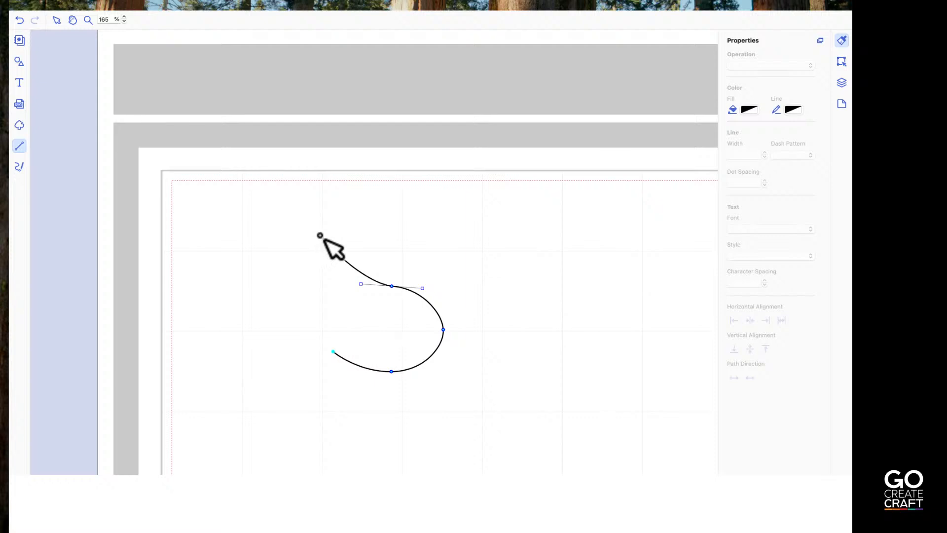
left_click_drag(321, 235, 319, 197)
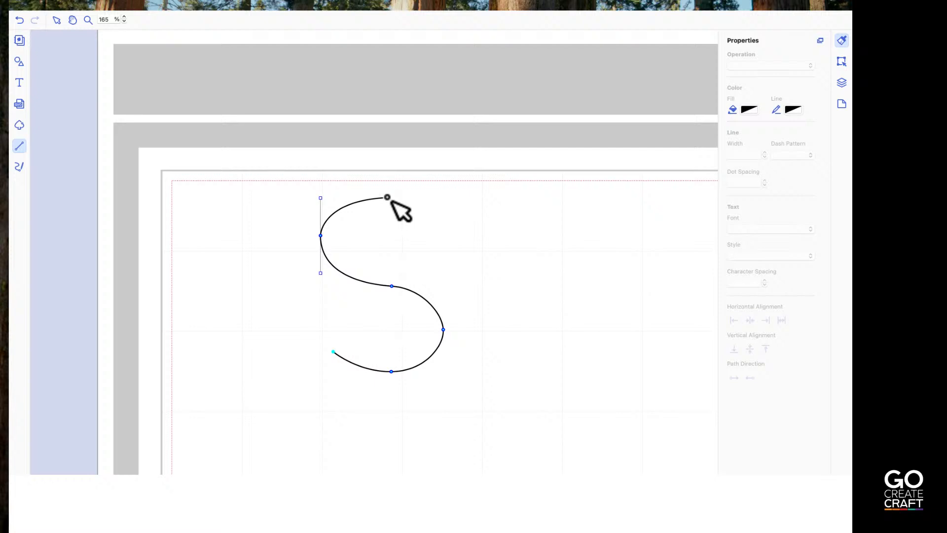
left_click_drag(389, 190, 415, 190)
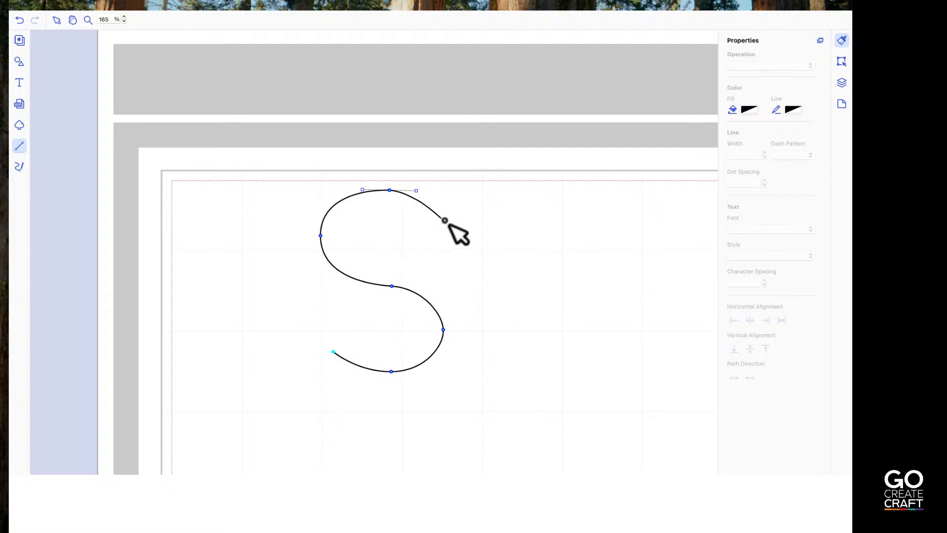
left_click(445, 221)
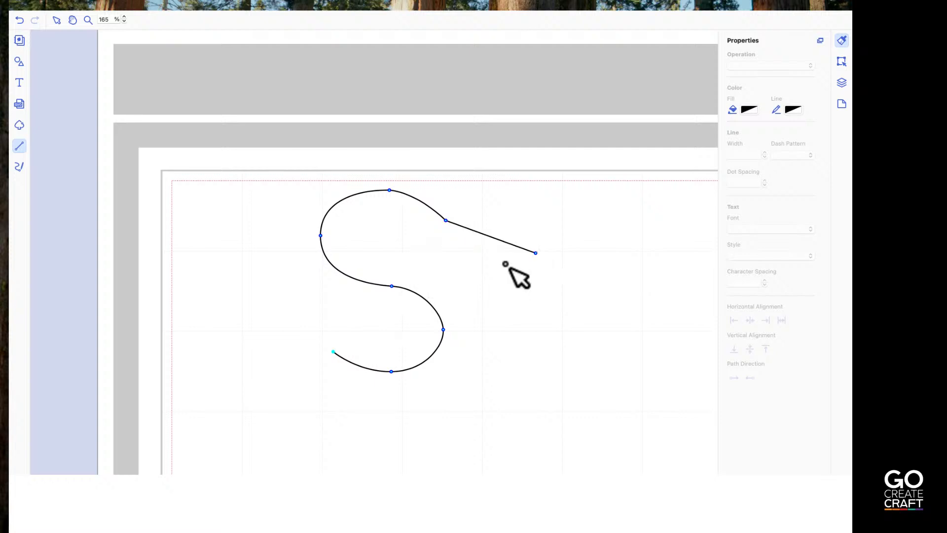
- Cap the S's upper end with a short straight segment and curve a parallel inner edge back to the middle of the letter
left_click(426, 264)
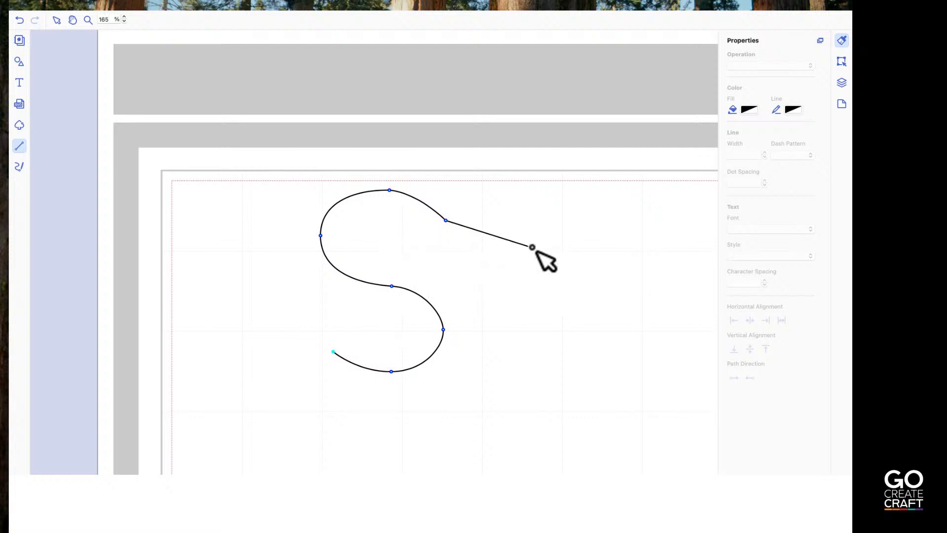
left_click(430, 236)
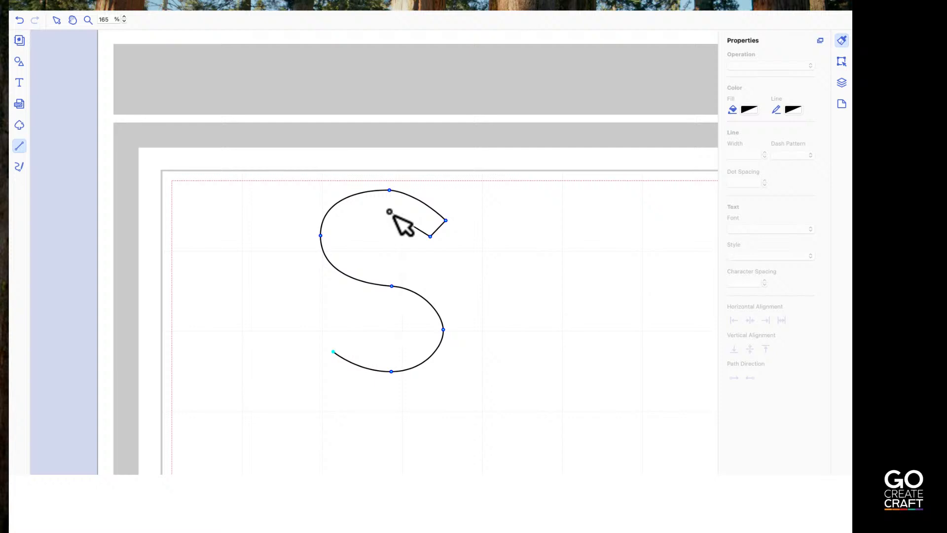
left_click_drag(389, 212, 368, 210)
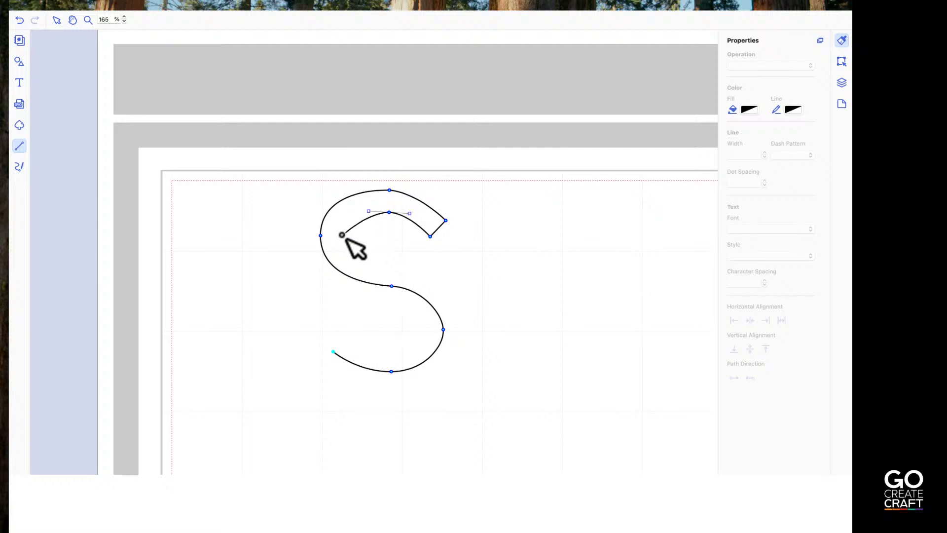
left_click_drag(344, 235, 345, 254)
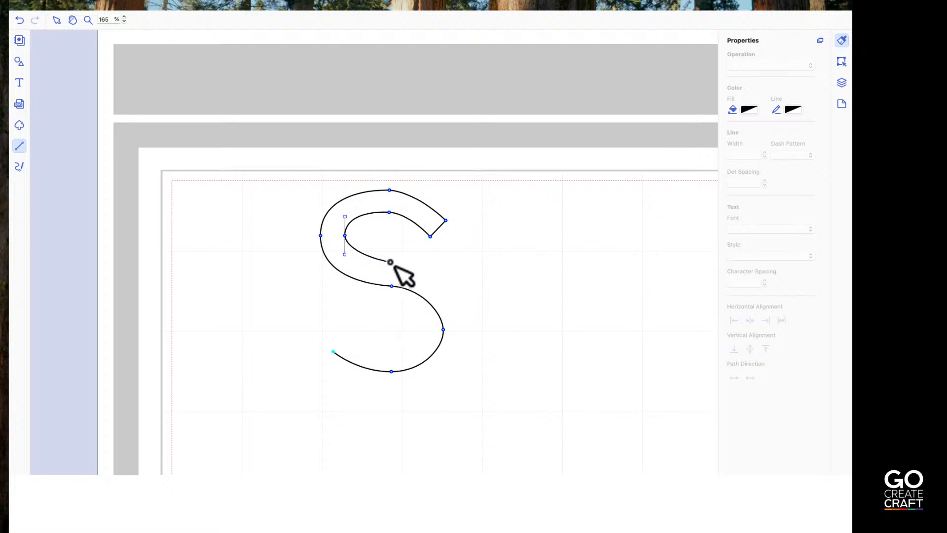
left_click_drag(391, 262, 404, 265)
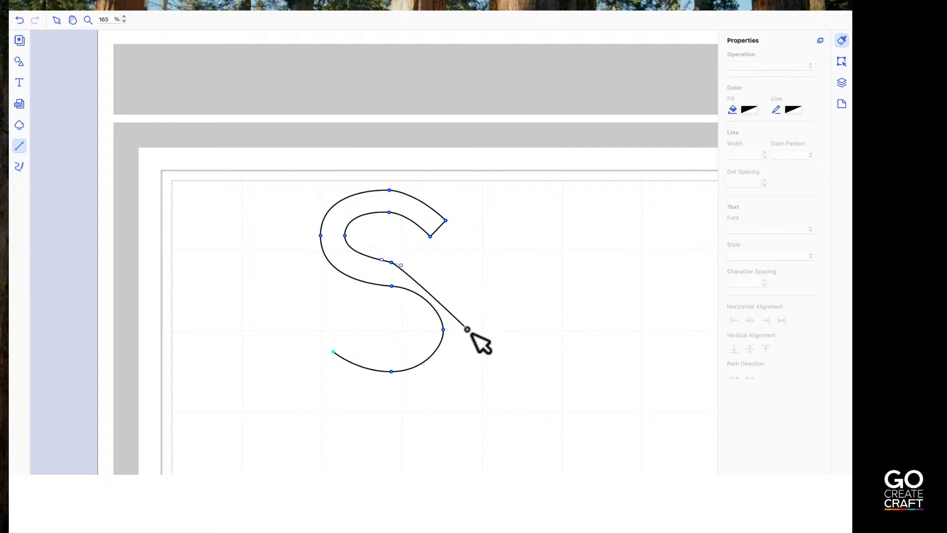
- Curve the outer edge around the S's lower bowl and close the path at its starting point with a short straight end cap
left_click_drag(466, 330, 465, 380)
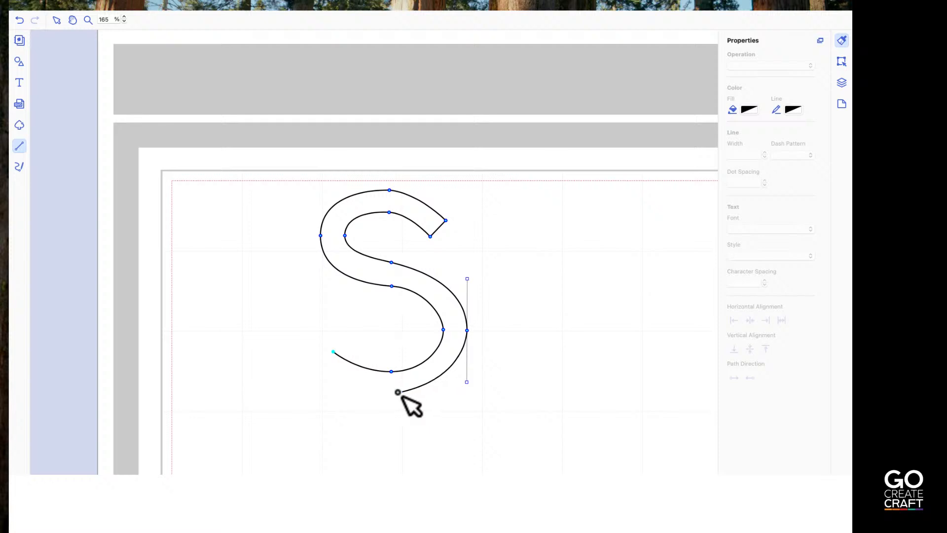
left_click_drag(393, 396, 368, 395)
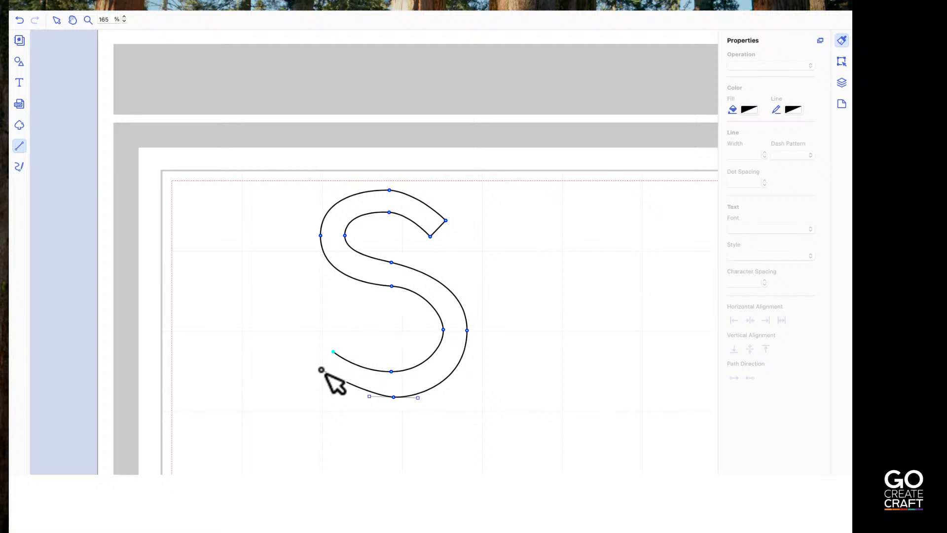
left_click(323, 368)
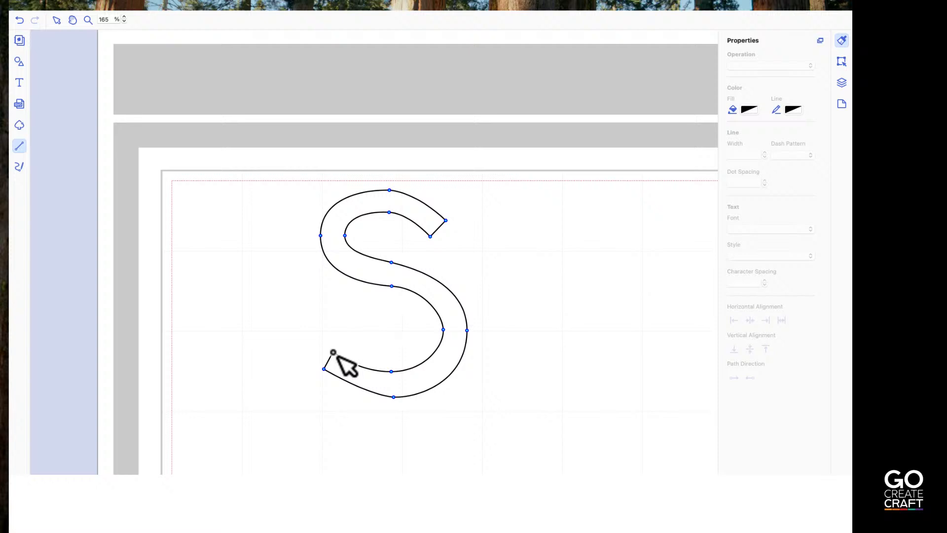
left_click(334, 352)
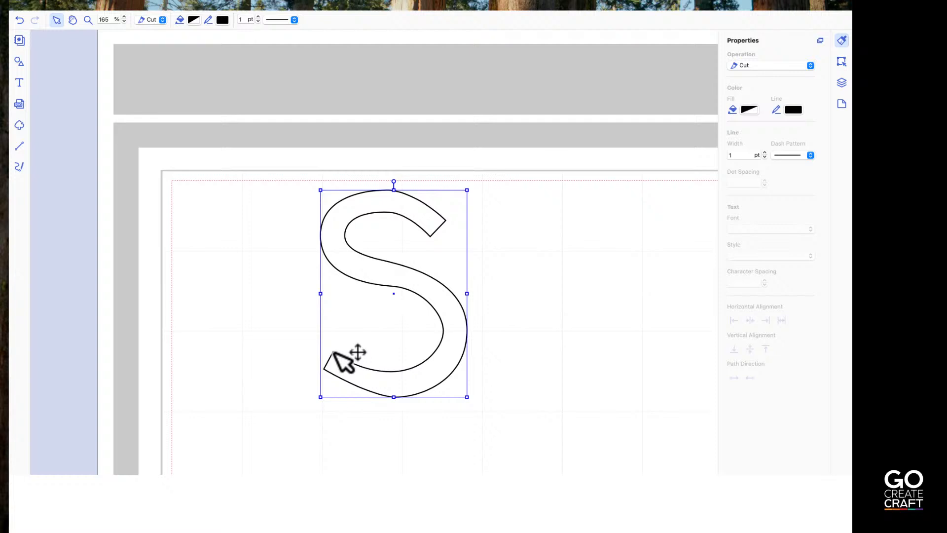
- Open the S for path editing and pull the lower-left tip's handle inward to round the bottom outer curve
left_click(361, 388)
left_click(363, 387)
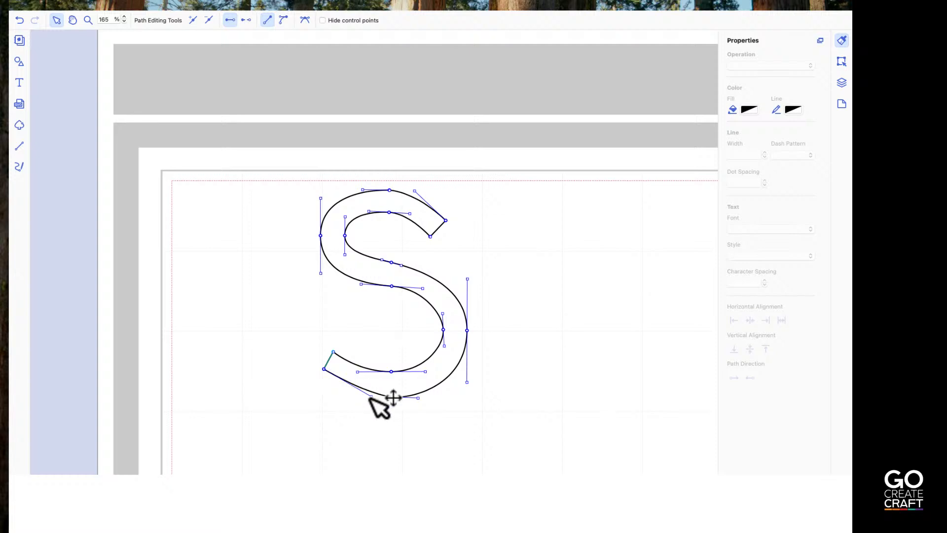
left_click(371, 397)
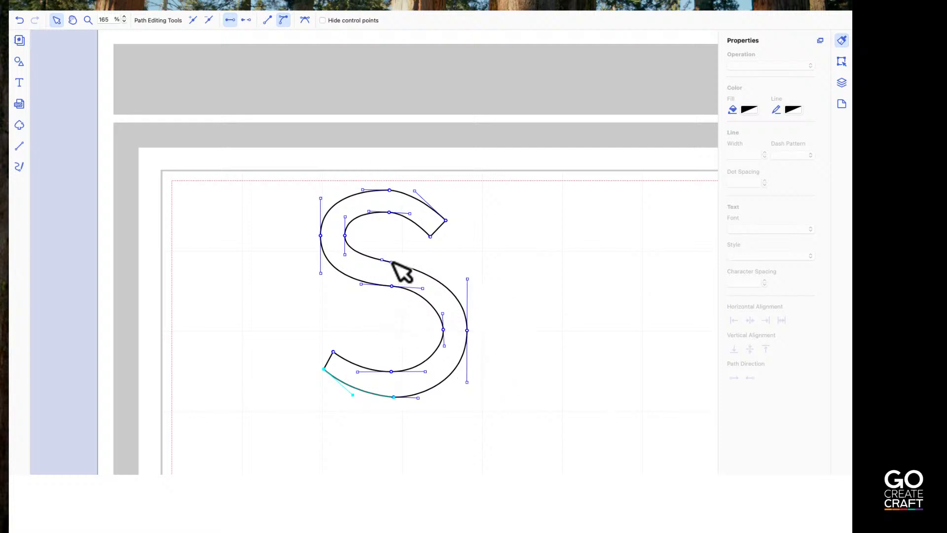
- Lengthen and level both handles of the upper middle point so the S's centre stroke curves smoothly
left_click(390, 262)
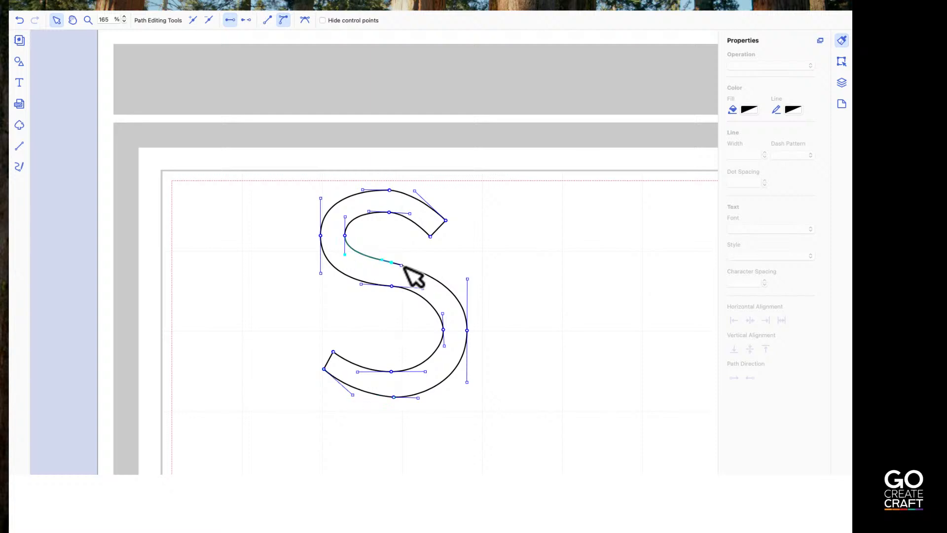
left_click(408, 265)
left_click(412, 262)
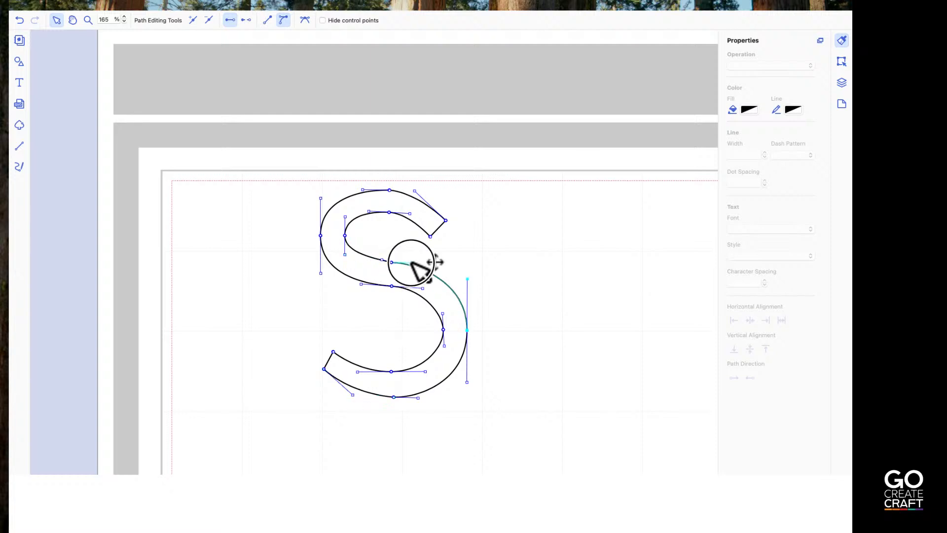
left_click(380, 262)
left_click(373, 264)
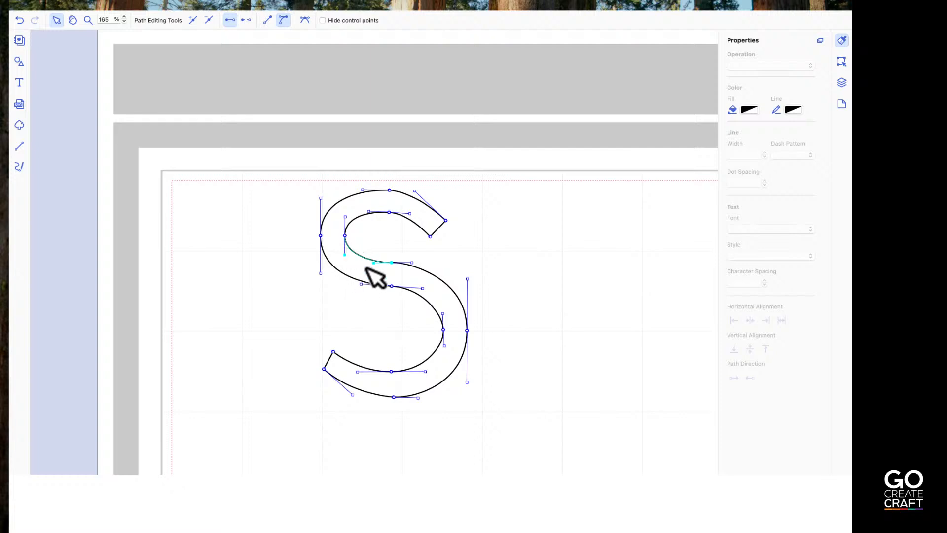
- Adjust the handle on the S's upper-right outer curve, then finish path editing and deselect the letter
left_click(416, 192)
mouse_move(416, 191)
left_mouse_down()
mouse_move(391, 189)
mouse_move(420, 191)
left_mouse_up()
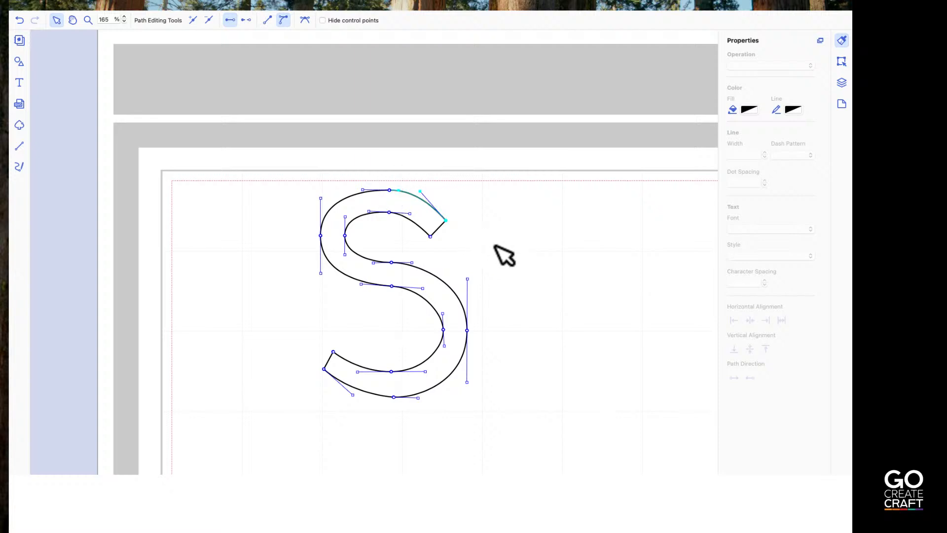
key("Escape")
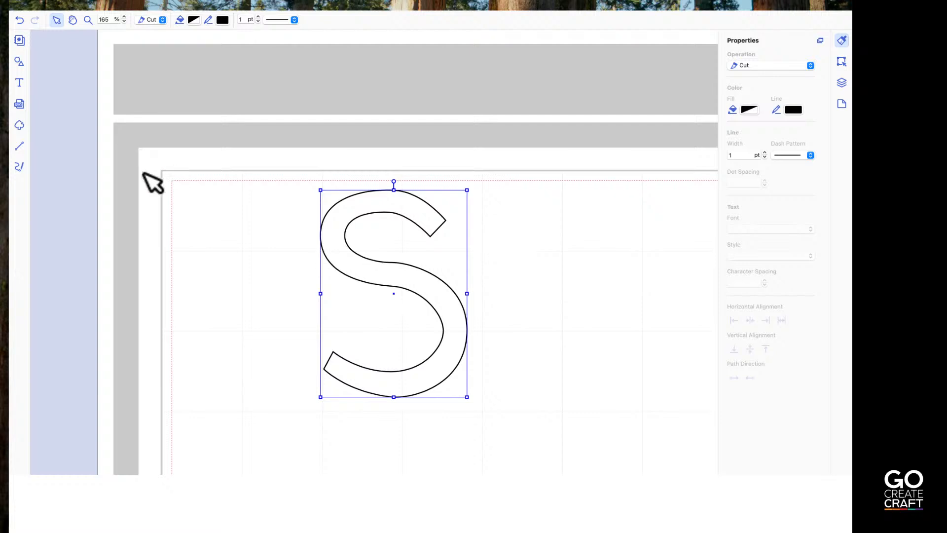
left_click(210, 295)
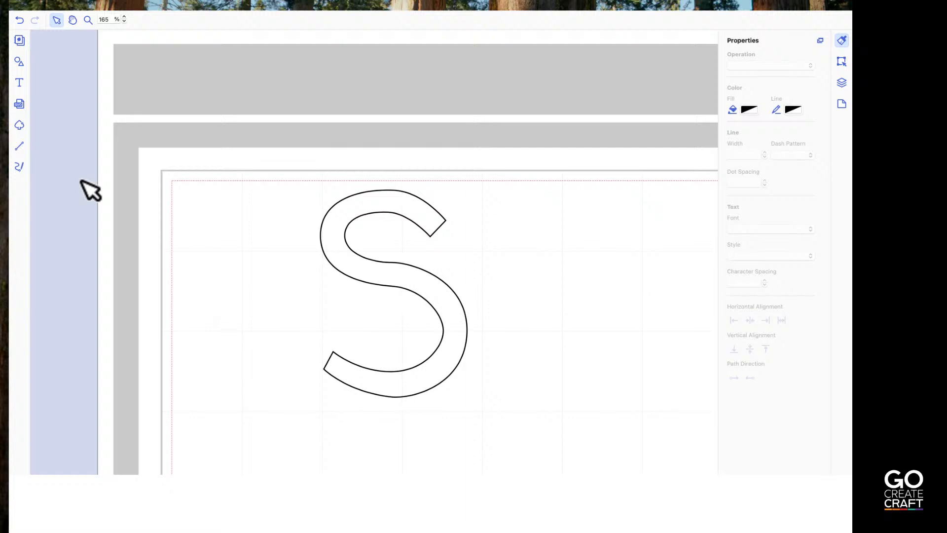
- Draw a small closed five-sided serif from straight segments over the S's lower-left end, starting and closing at its outer corner
left_click(18, 144)
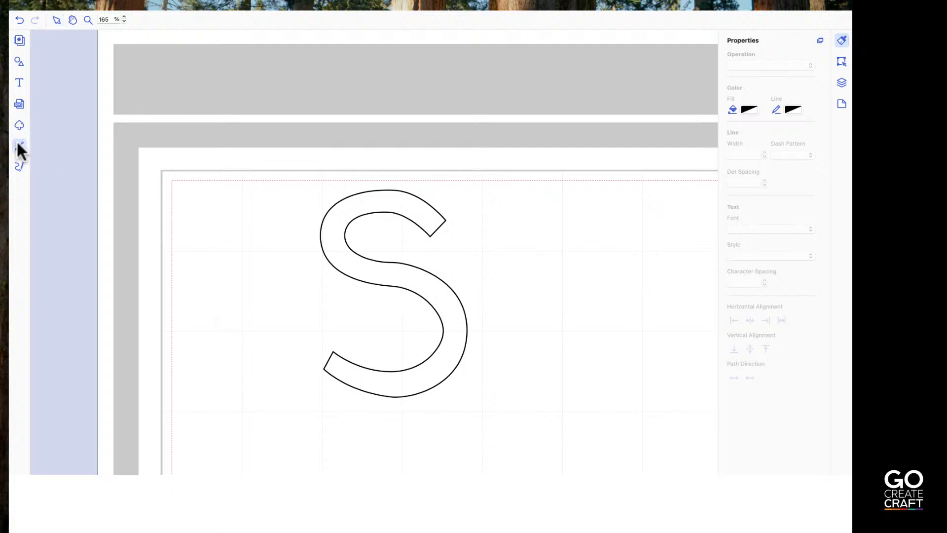
left_click(325, 368)
left_click(332, 352)
left_click(340, 340)
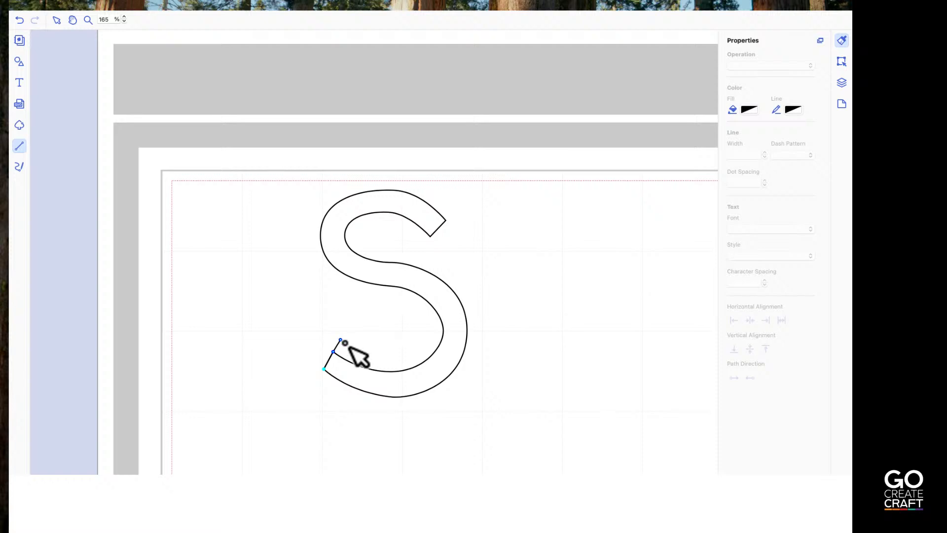
left_click(345, 343)
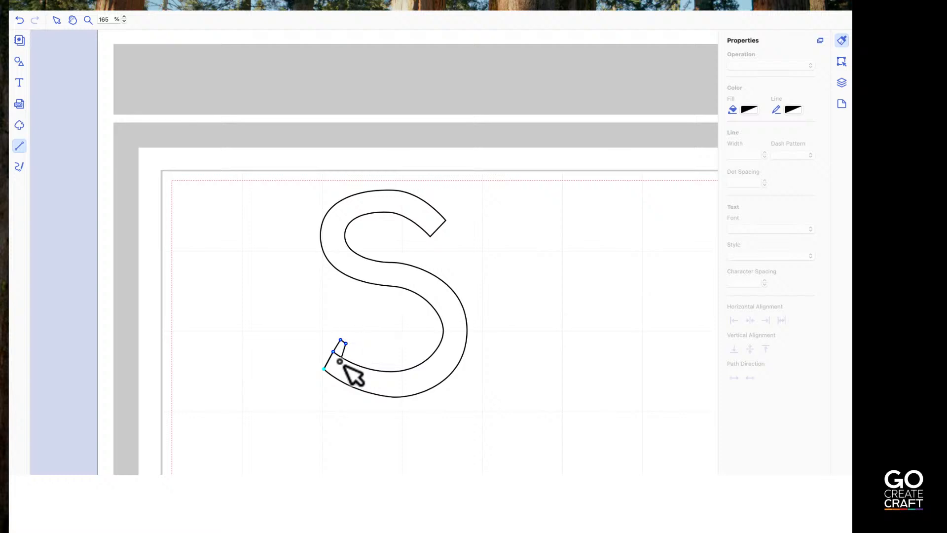
left_click(349, 360)
left_click(324, 370)
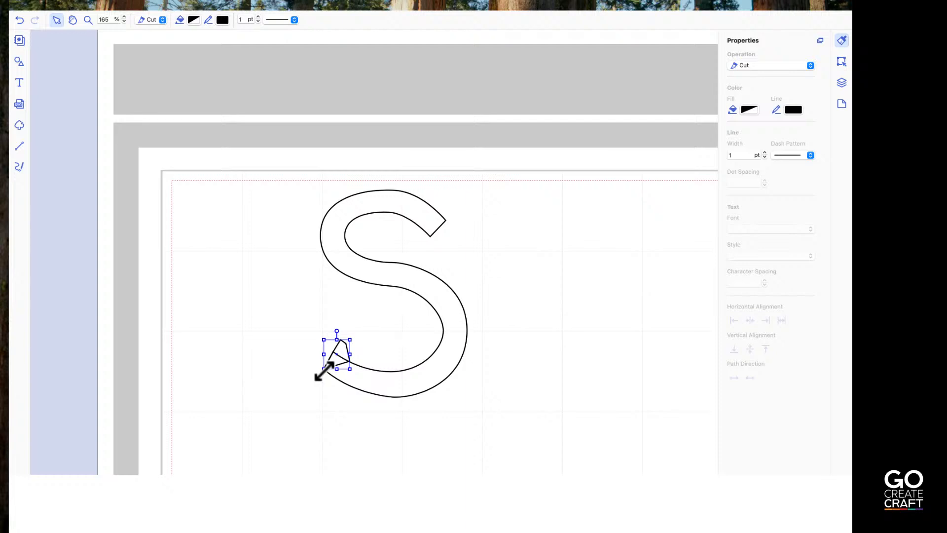
- Open the serif for path editing and add a point midway along its inner right-hand edge
left_click(337, 349)
double_click(337, 349)
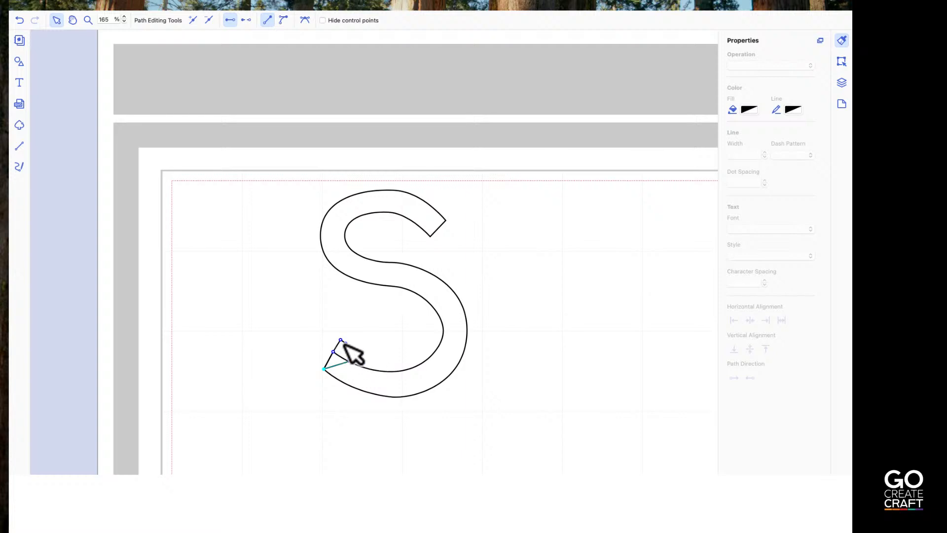
left_click(345, 342)
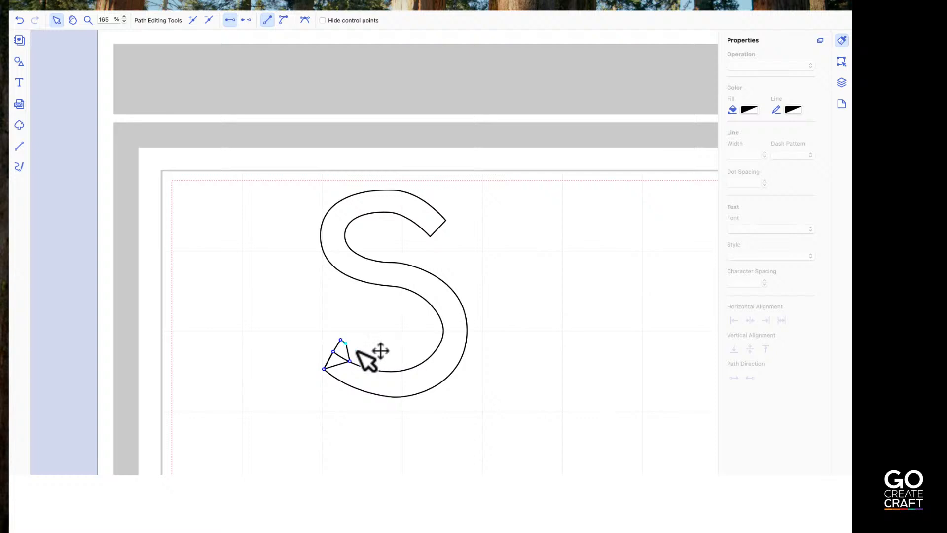
left_click(343, 355)
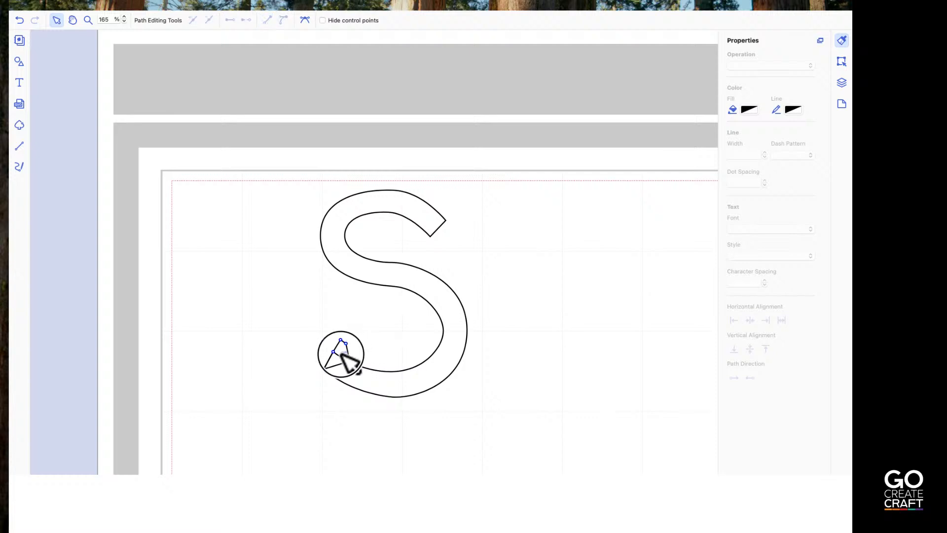
left_click(347, 349)
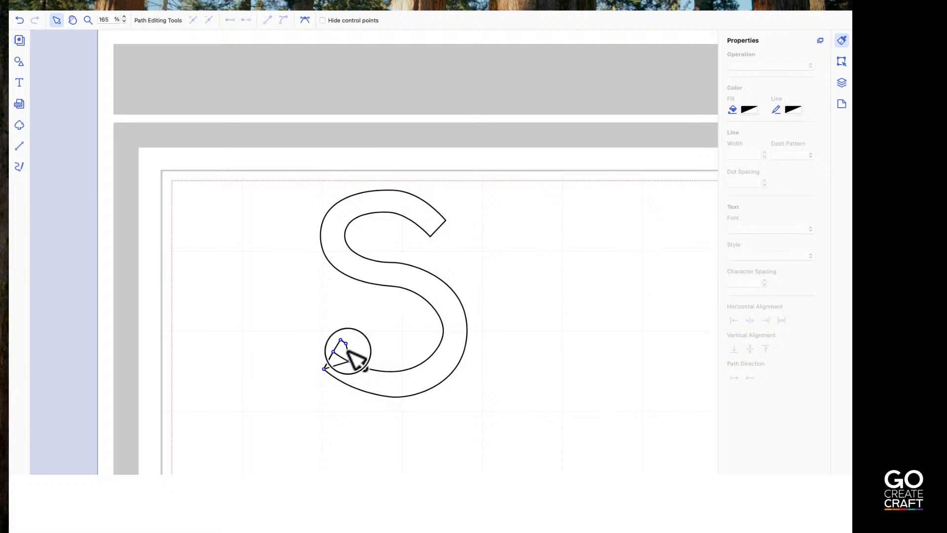
left_click(345, 343)
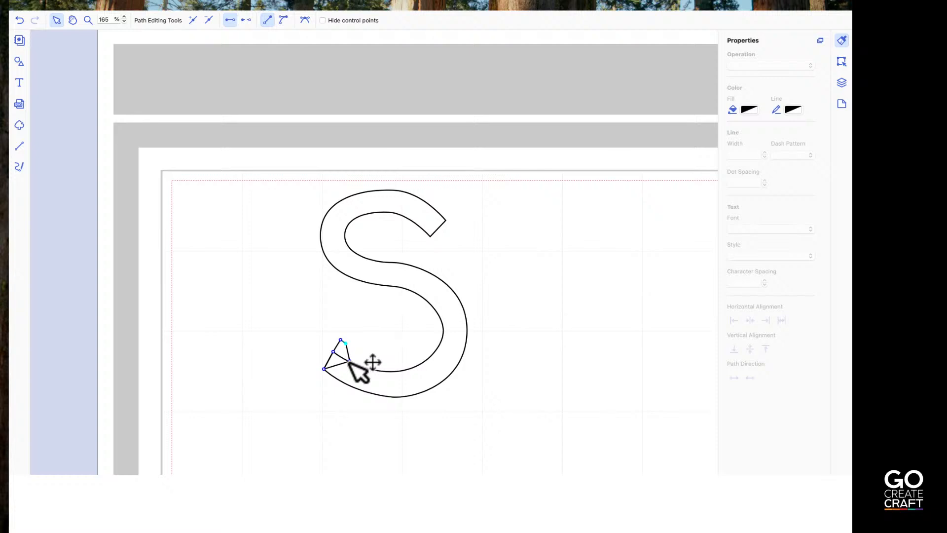
left_click(349, 358)
left_click(349, 360)
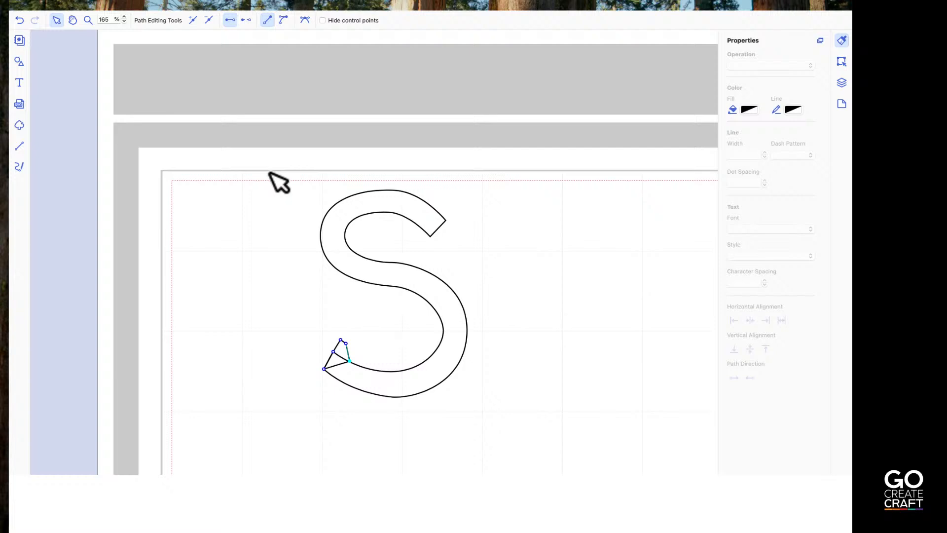
left_click(193, 20)
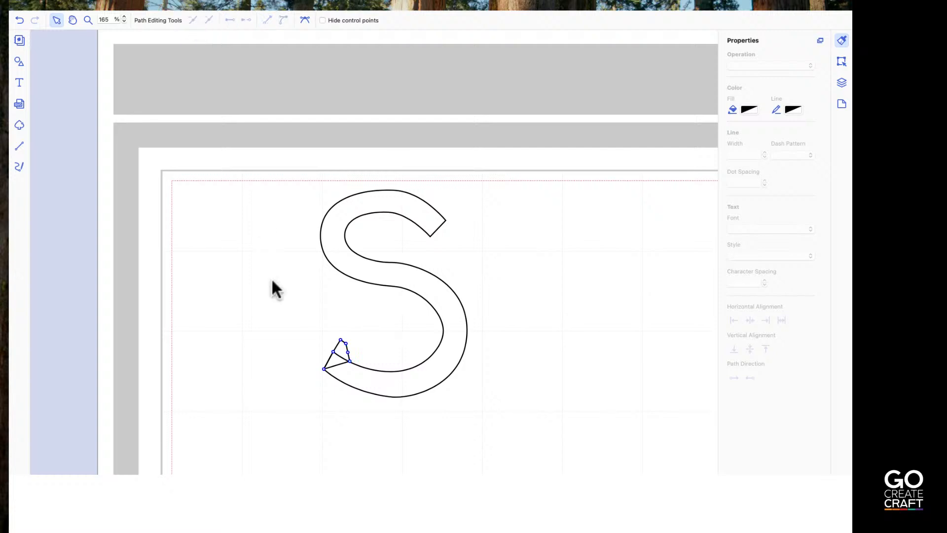
- Pull the added point inward and adjust the handles so the upper part of the serif's inner edge curves smoothly
left_click(349, 351)
left_click(347, 354)
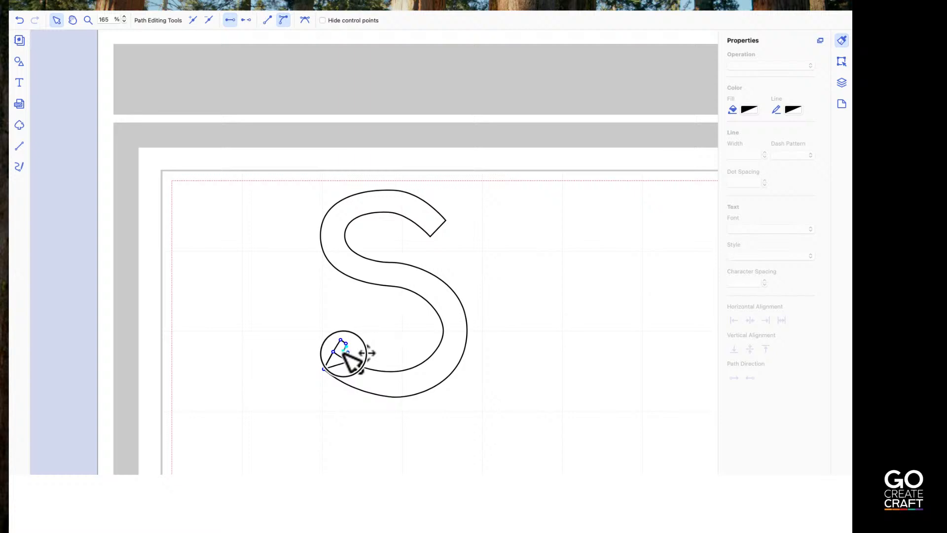
scroll(344, 354, "up", 5)
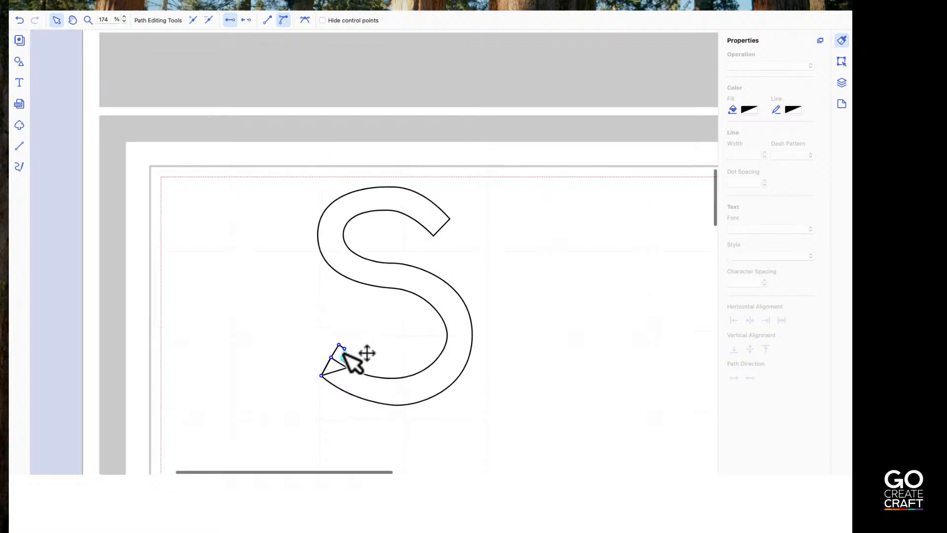
scroll(352, 362, "up", 2)
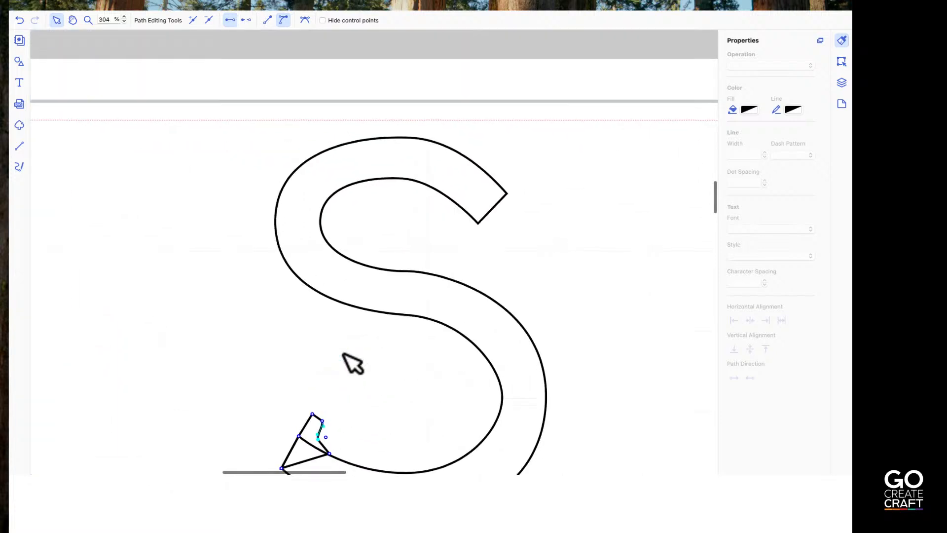
scroll(352, 364, "up", 1)
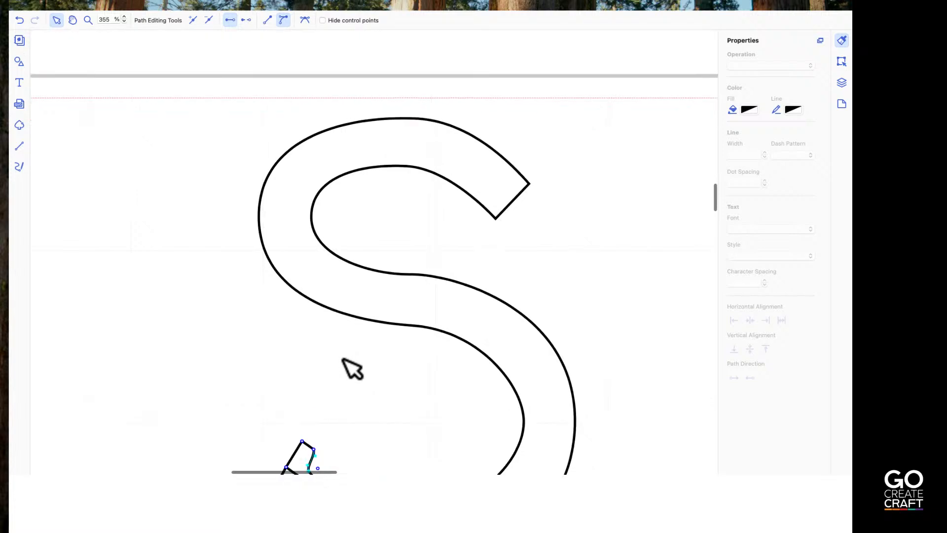
scroll(343, 353, "up", 1)
left_click(343, 354)
key("space")
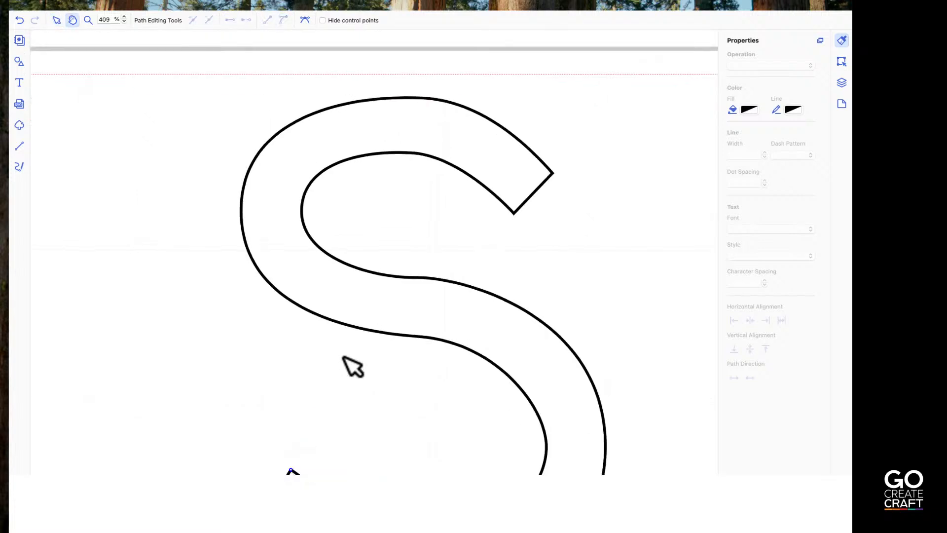
left_click_drag(344, 357, 356, 219)
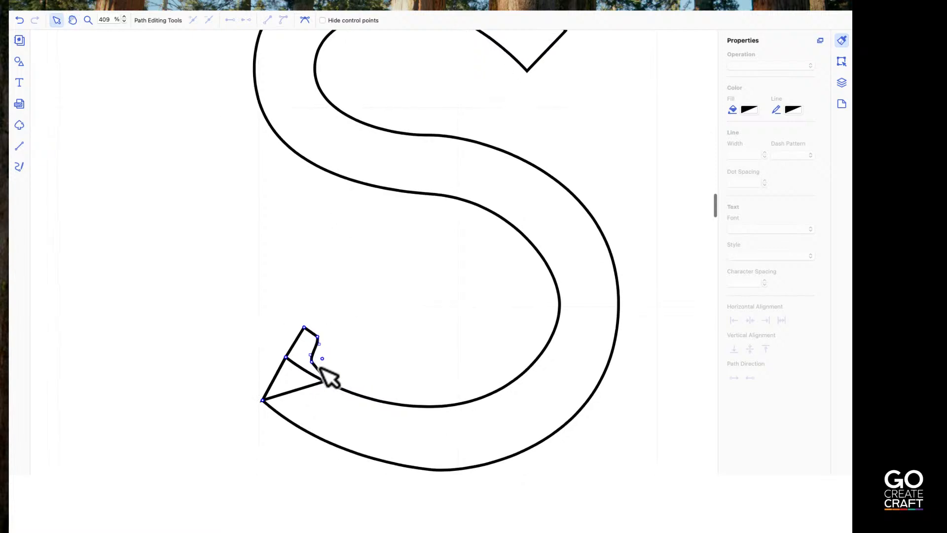
left_click(310, 348)
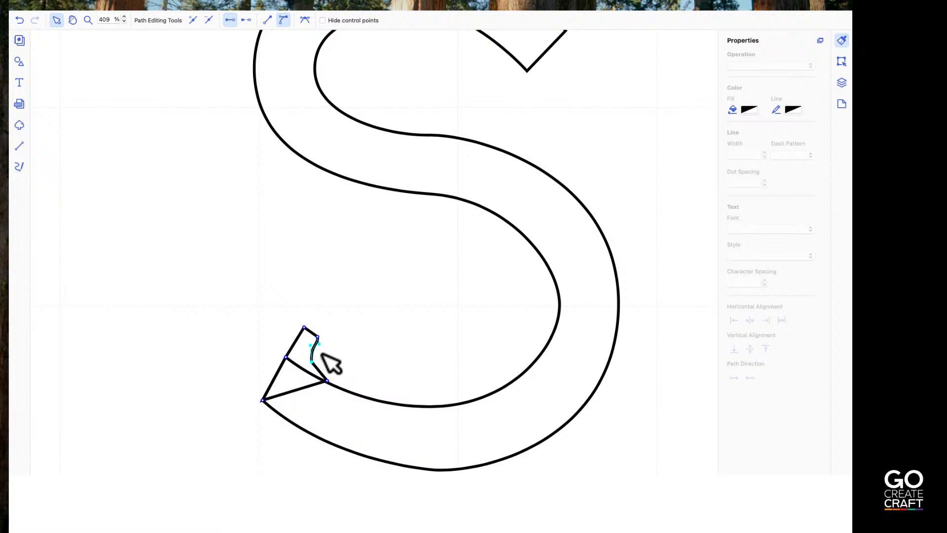
left_click(318, 343)
left_click(319, 341)
- Fit the serif's inner corner onto the S outline, curve the short segment above it, and finish path editing
left_click_drag(327, 381, 325, 381)
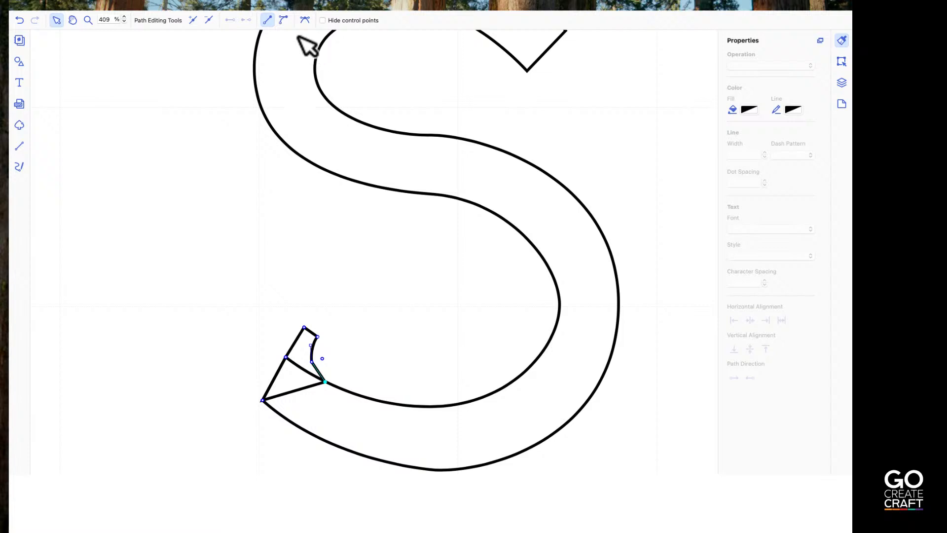
left_click(283, 20)
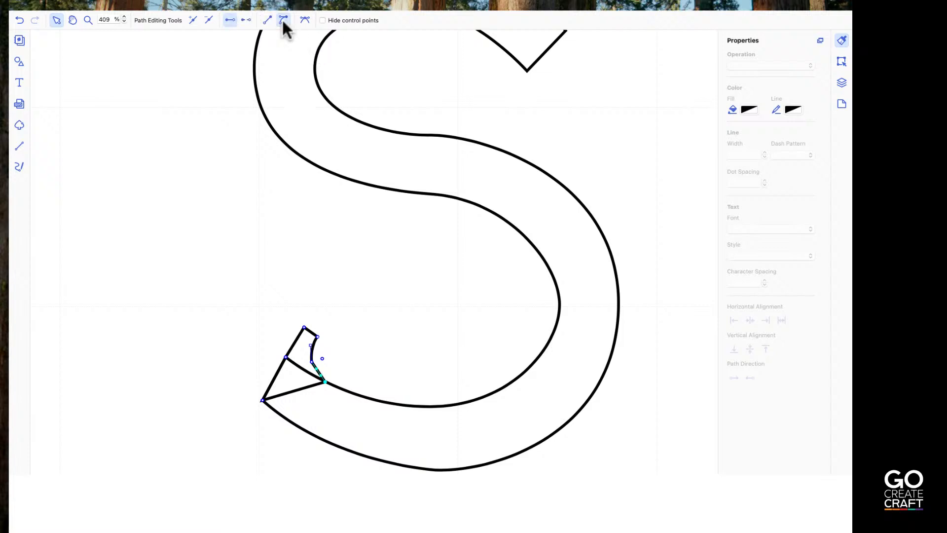
left_click(319, 377)
mouse_move(320, 377)
left_mouse_down()
mouse_move(325, 382)
mouse_move(314, 376)
left_mouse_up()
key("Escape")
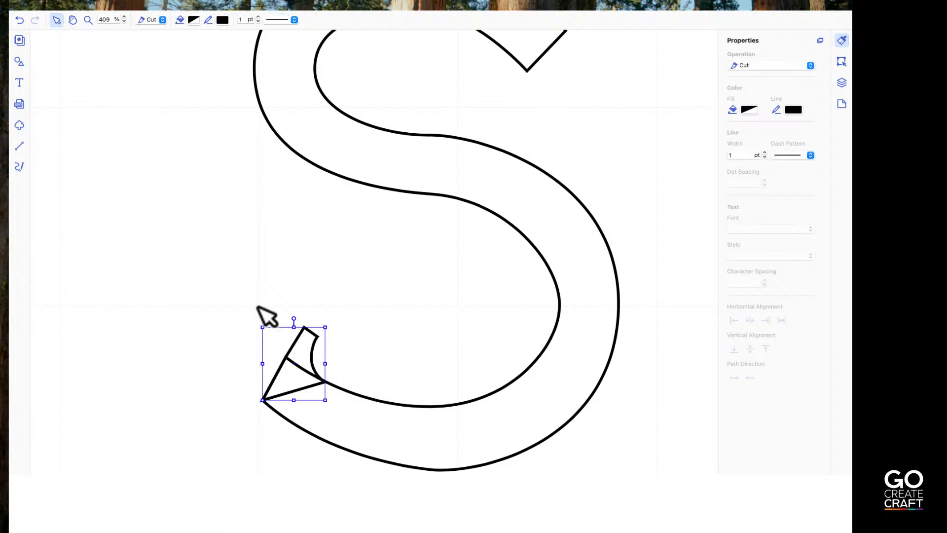
- Select the serif together with the S and weld them into one shape
double_click(315, 371)
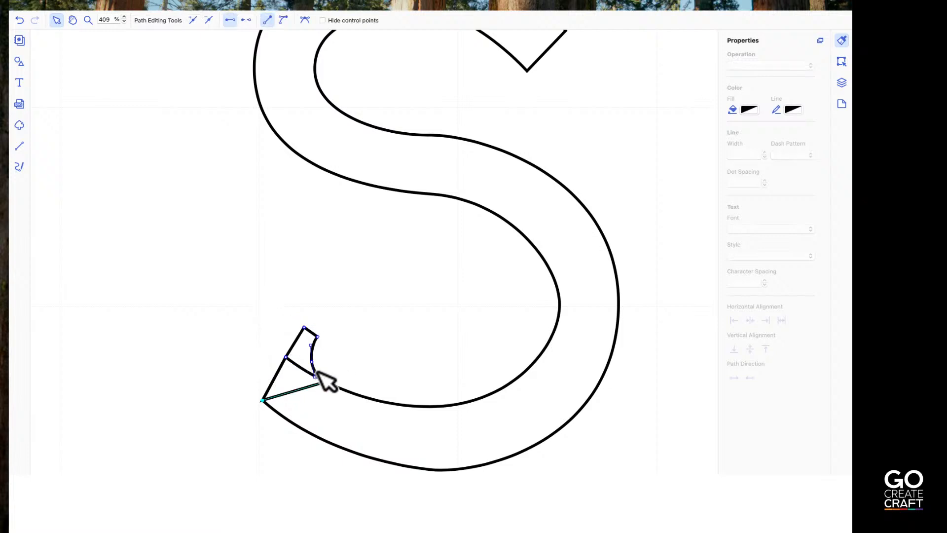
key("Escape")
left_click(375, 402, "shift")
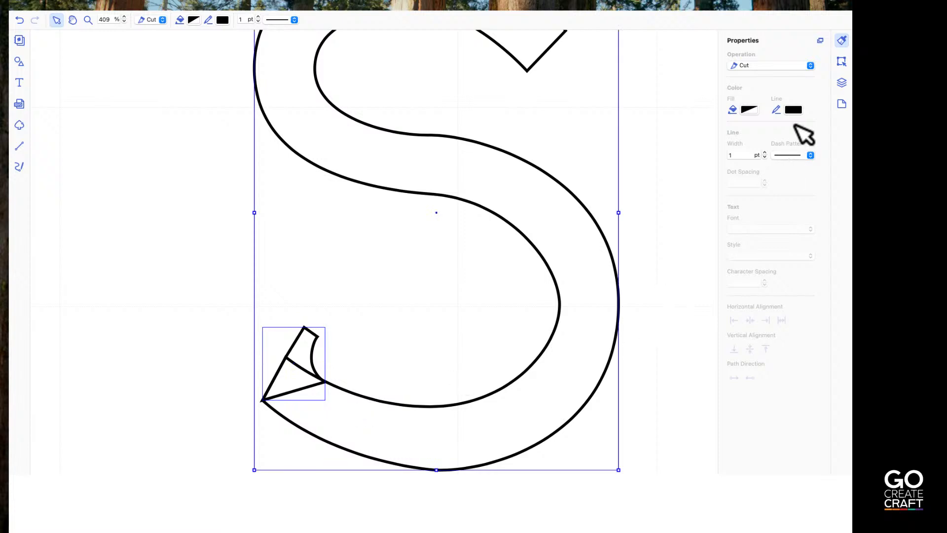
left_click(841, 62)
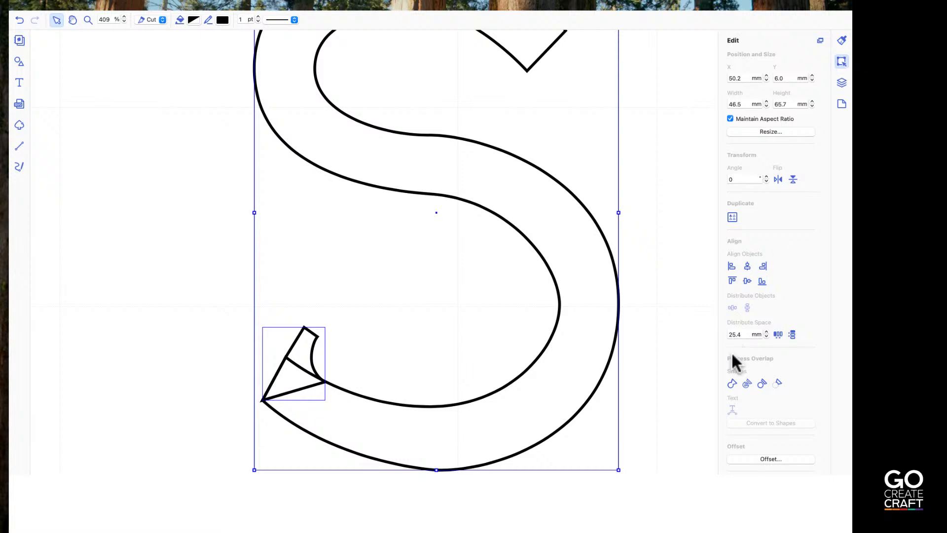
left_click(732, 385)
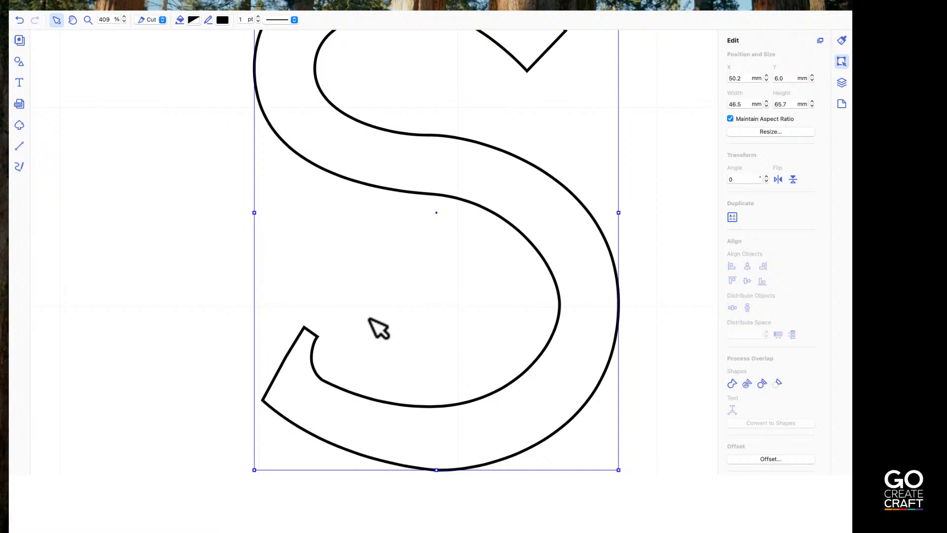
- Move the welded S to the left side of the mat and deselect it
scroll(378, 328, "down", 1)
scroll(378, 328, "down", 1)
scroll(378, 328, "up", 1)
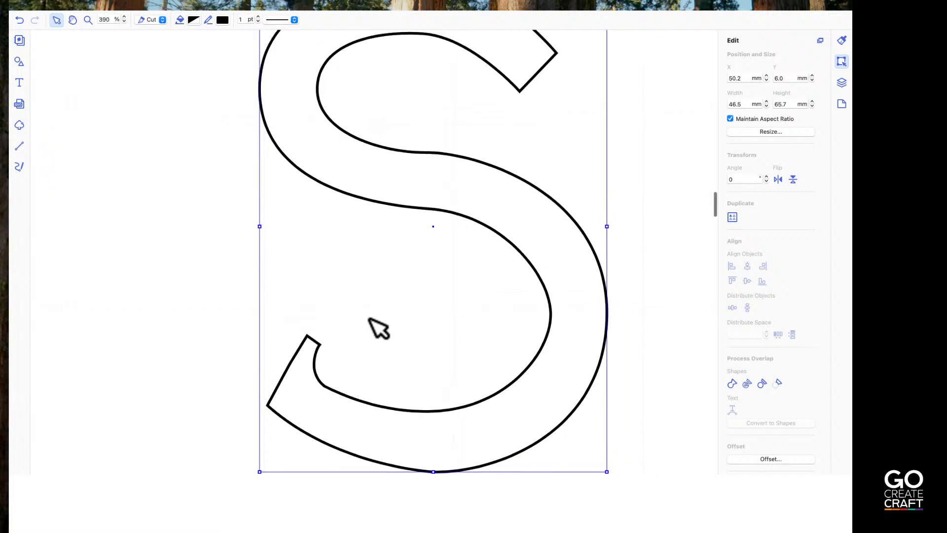
scroll(378, 328, "down", 10)
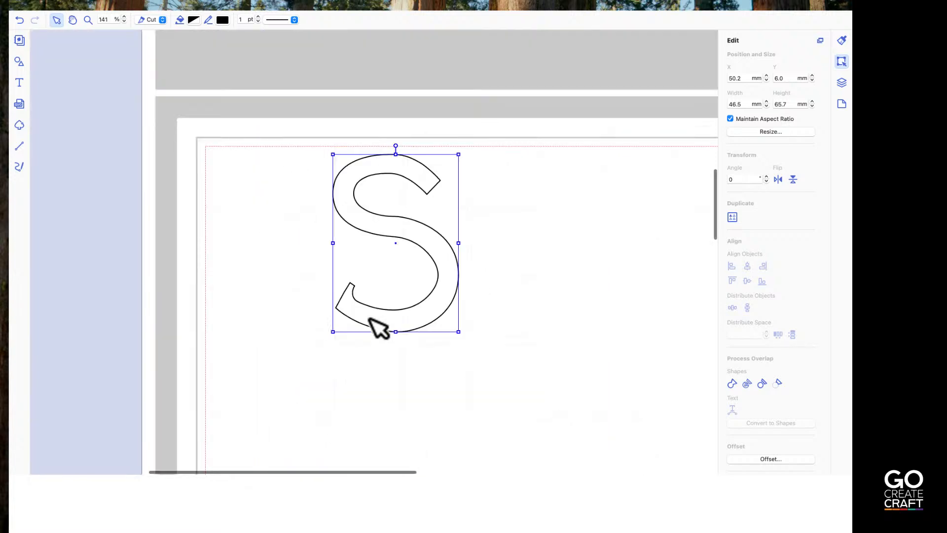
left_click(511, 284)
scroll(512, 285, "right", 3)
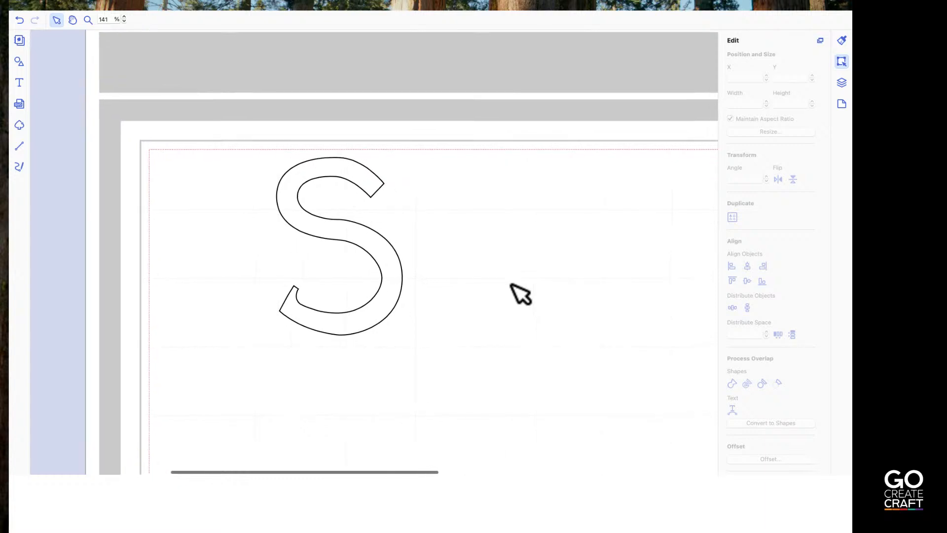
scroll(511, 285, "up", 1)
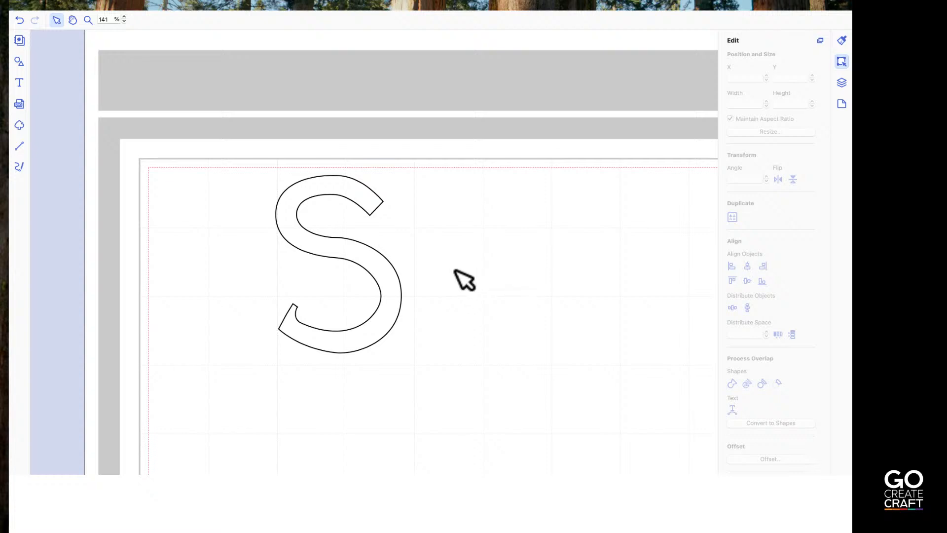
left_click(389, 283)
left_click_drag(390, 283, 285, 290)
left_click(391, 286)
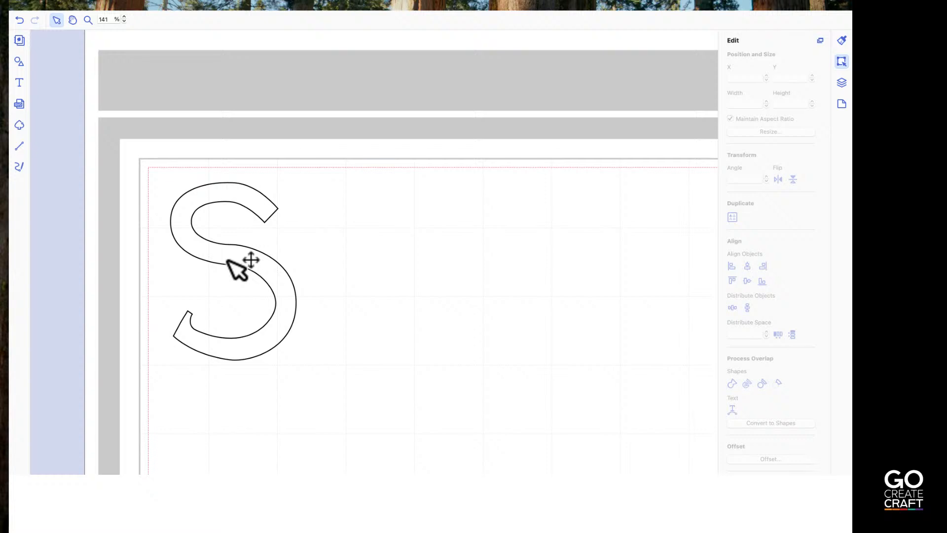
- Draw a straight vertical line about 86 mm long to the right of the S and deselect it
left_click(17, 144)
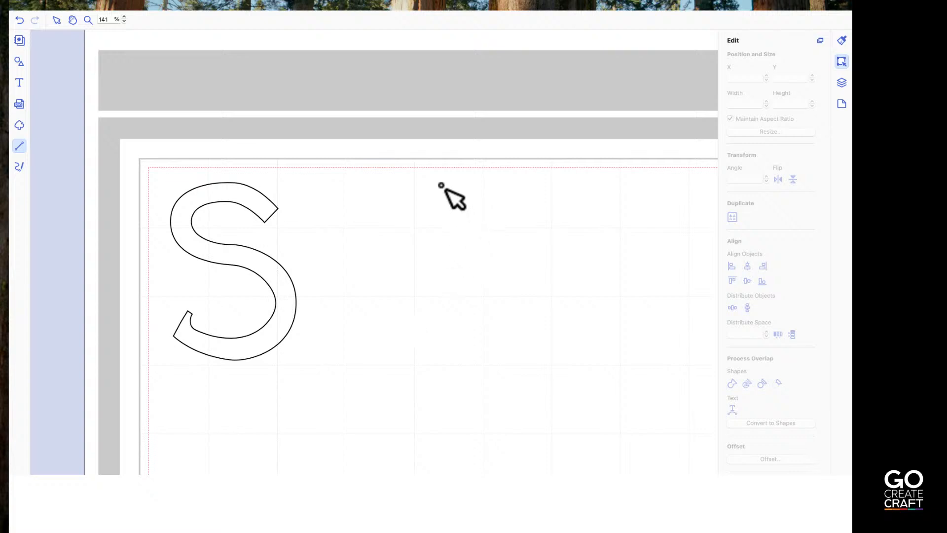
mouse_move(441, 185)
left_mouse_down()
mouse_move(454, 400)
mouse_move(441, 404)
mouse_move(452, 421)
left_mouse_up()
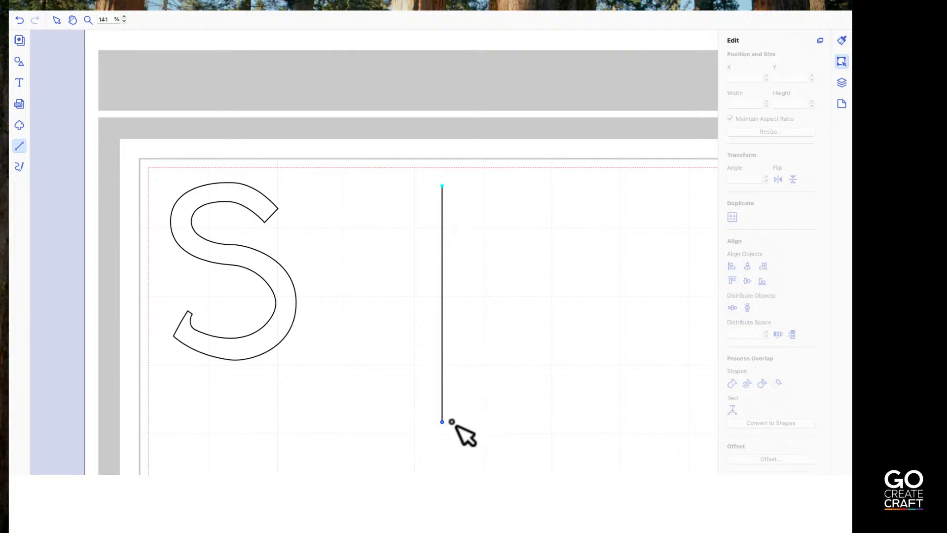
mouse_move(452, 421)
left_mouse_down()
mouse_move(460, 313)
mouse_move(623, 164)
mouse_move(694, 174)
mouse_move(552, 182)
mouse_move(513, 220)
mouse_move(518, 276)
mouse_move(606, 371)
mouse_move(629, 380)
mouse_move(537, 282)
mouse_move(431, 195)
mouse_move(423, 317)
mouse_move(427, 217)
mouse_move(332, 295)
mouse_move(454, 256)
mouse_move(419, 339)
mouse_move(445, 417)
left_mouse_up()
left_click(445, 418)
left_click(443, 419)
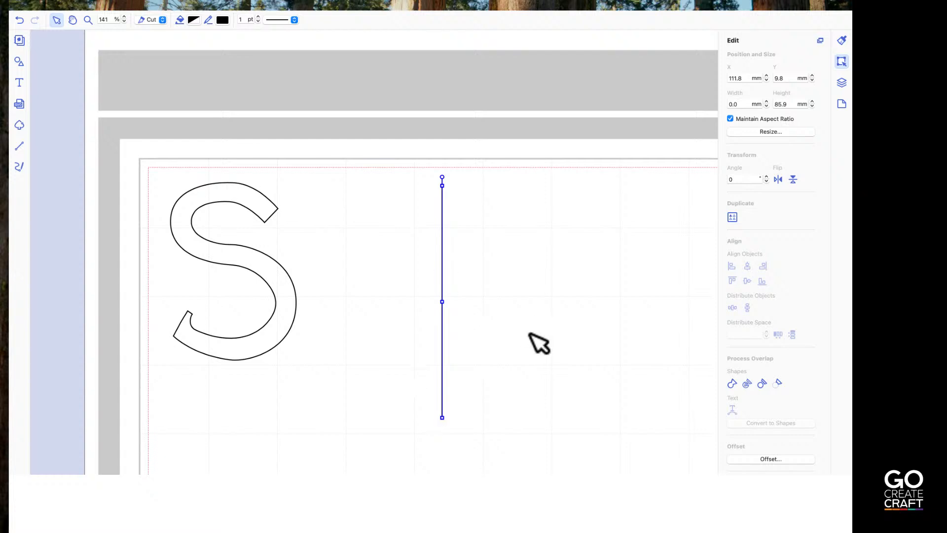
left_click(544, 303)
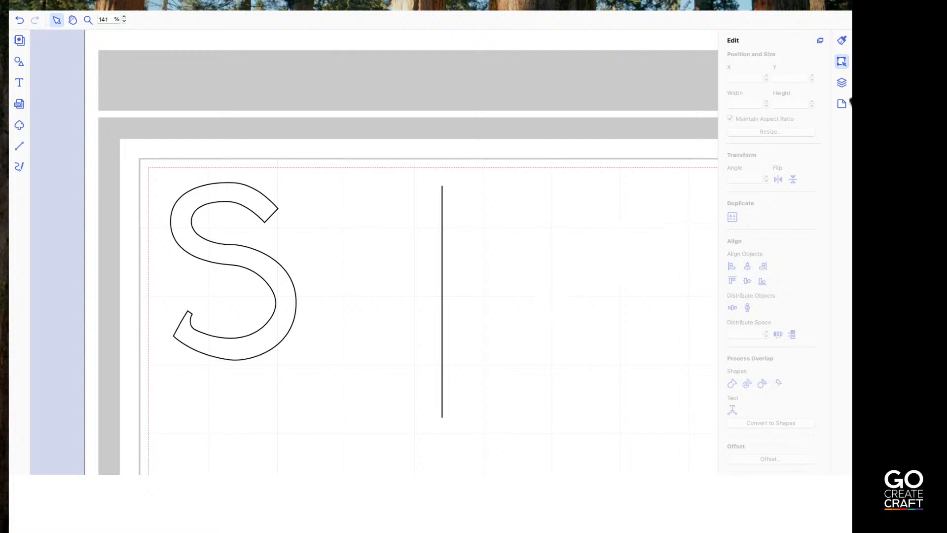
- Lock the vertical line's layer so it serves as a fixed guide
left_click(842, 84)
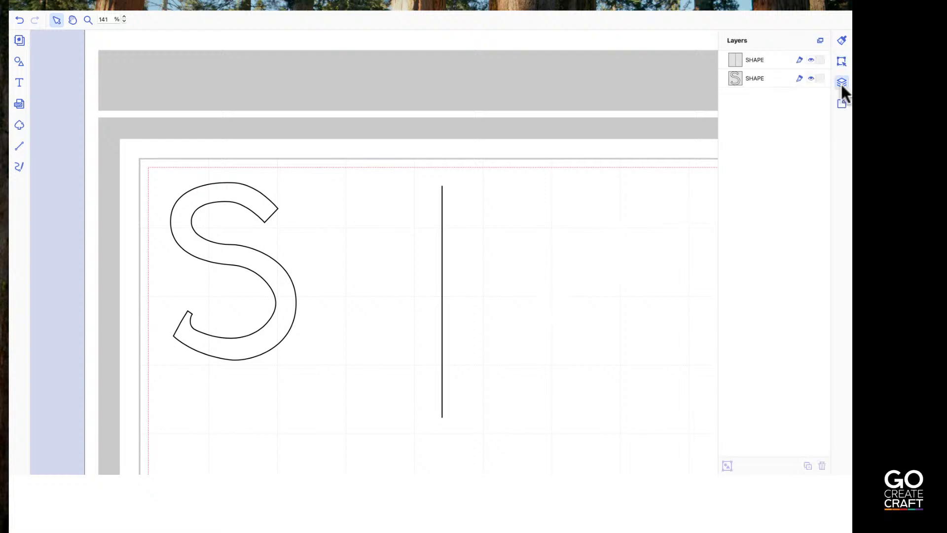
left_click(780, 59)
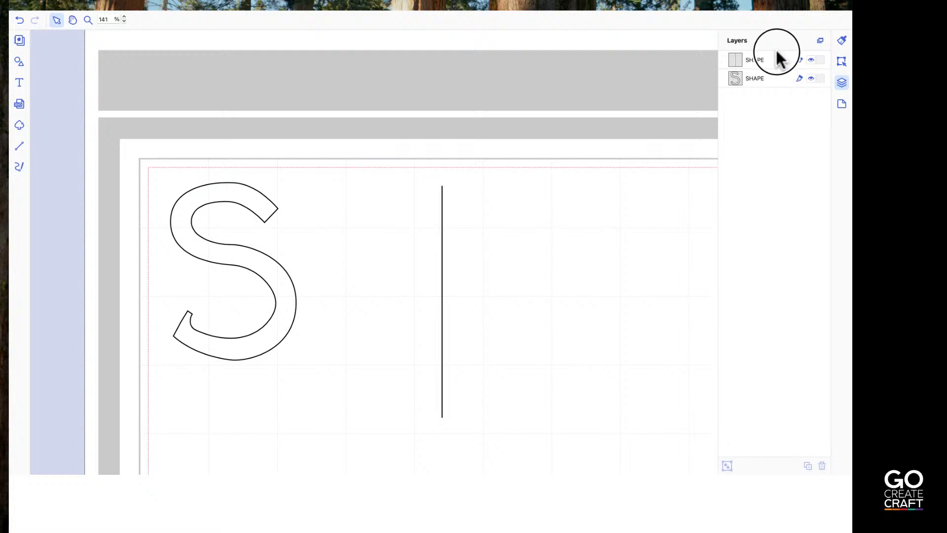
left_click(820, 60)
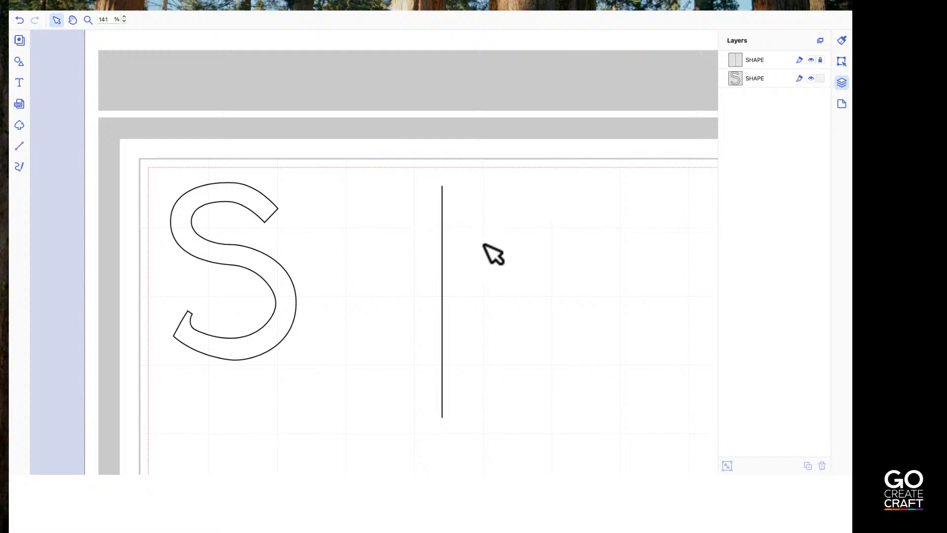
- Draw a closed curved half-heart path about 42 mm wide and 65 mm tall, starting and ending on the vertical guide line
left_click(16, 147)
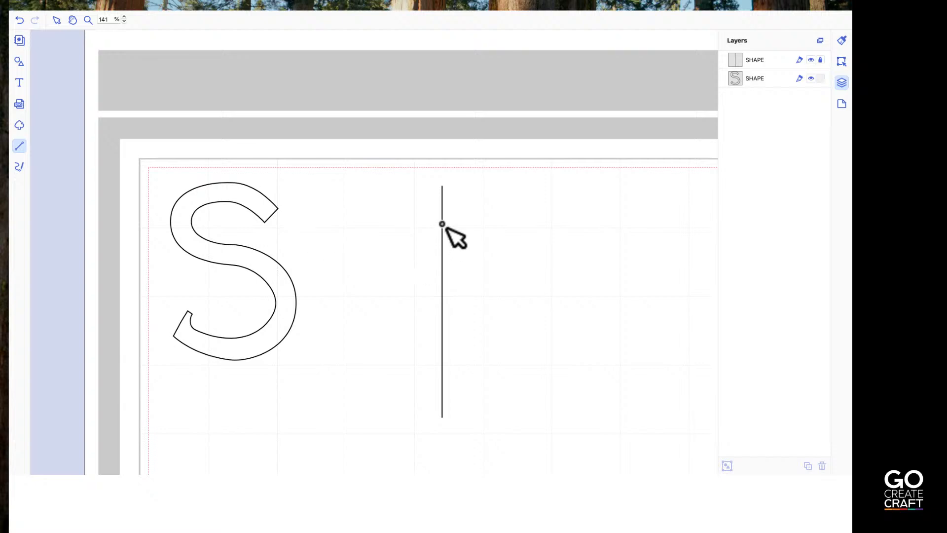
left_click_drag(442, 223, 472, 207)
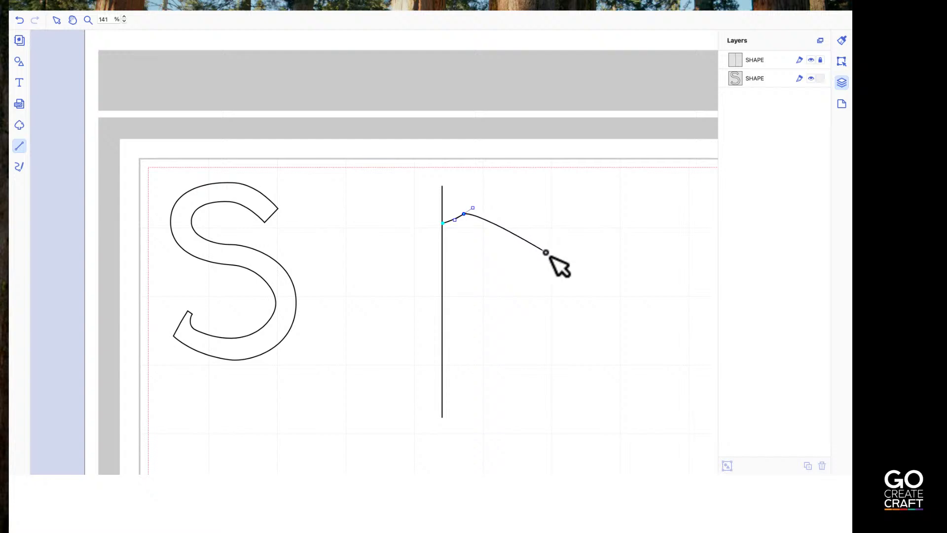
left_click_drag(546, 253, 548, 279)
left_click_drag(547, 279, 549, 275)
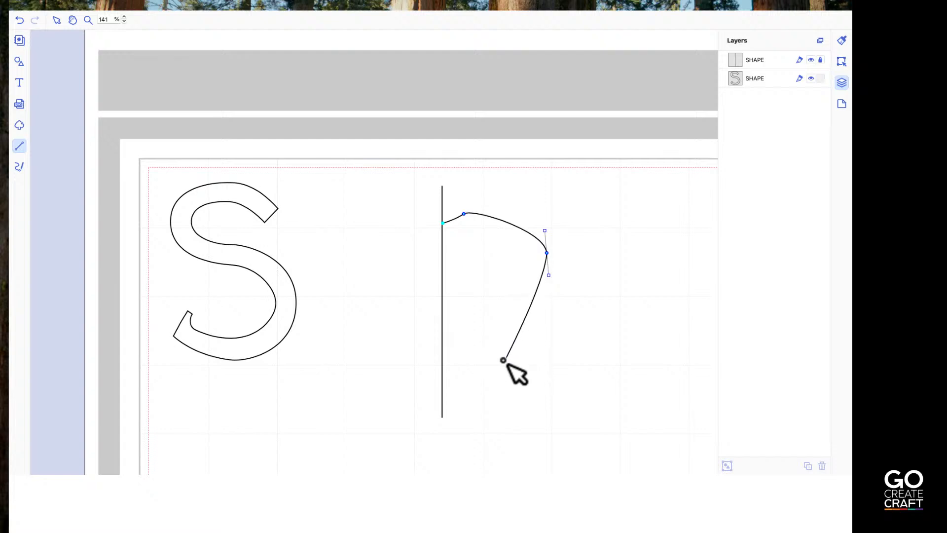
left_click_drag(506, 354, 478, 376)
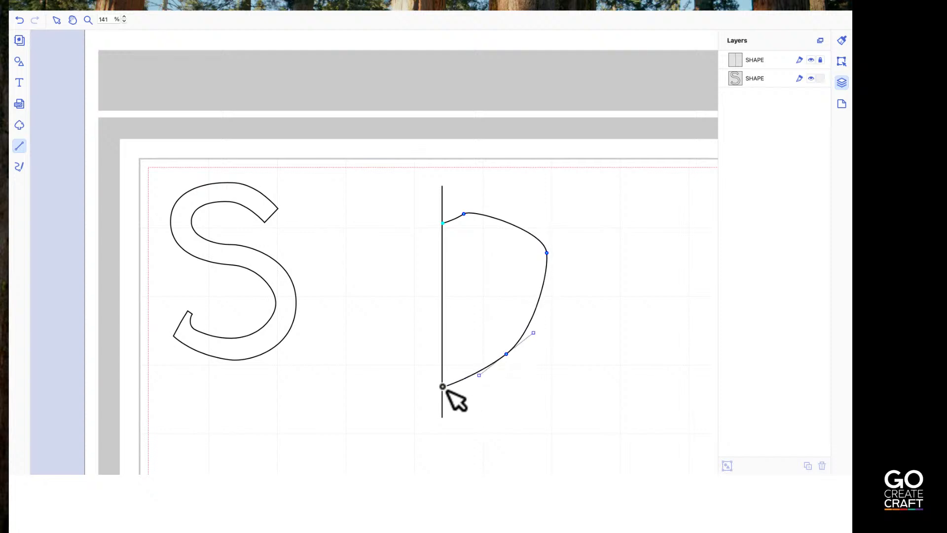
left_click_drag(442, 387, 422, 388)
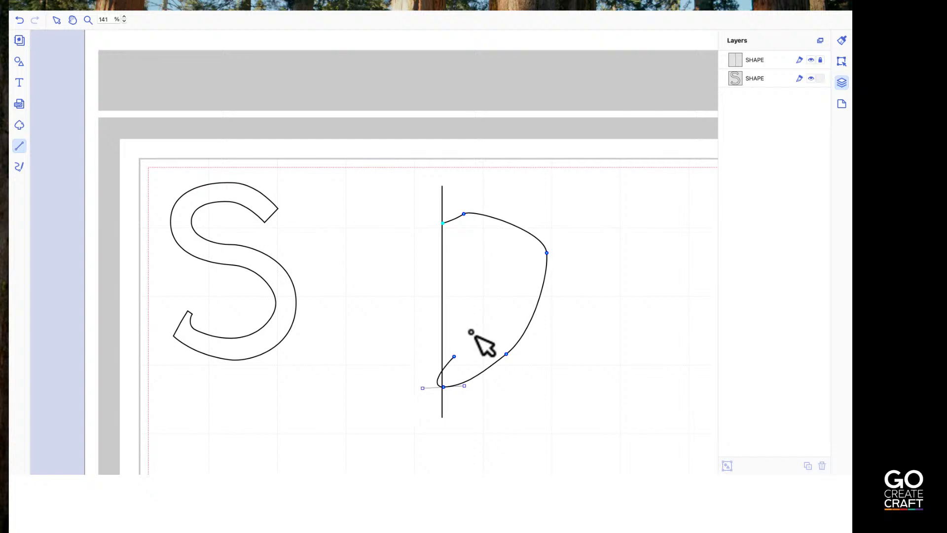
left_click(442, 225)
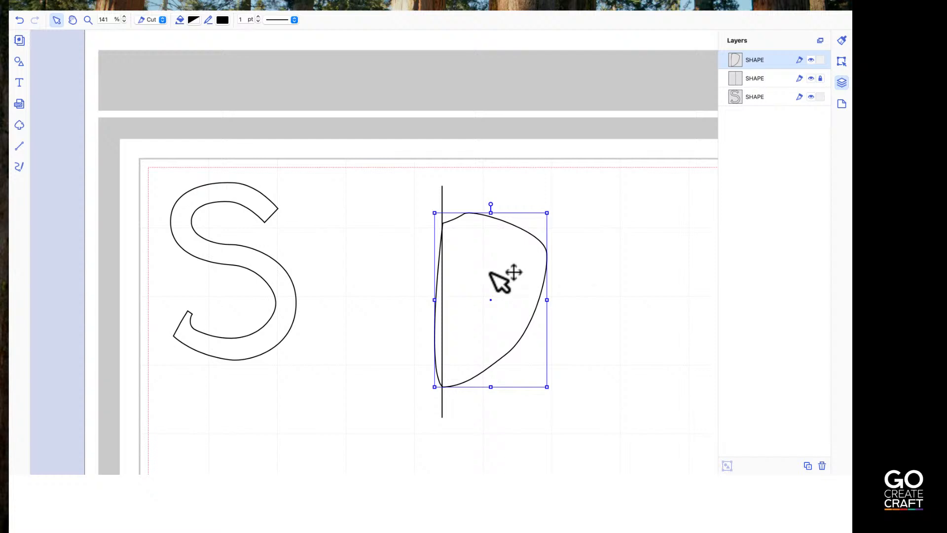
double_click(504, 279)
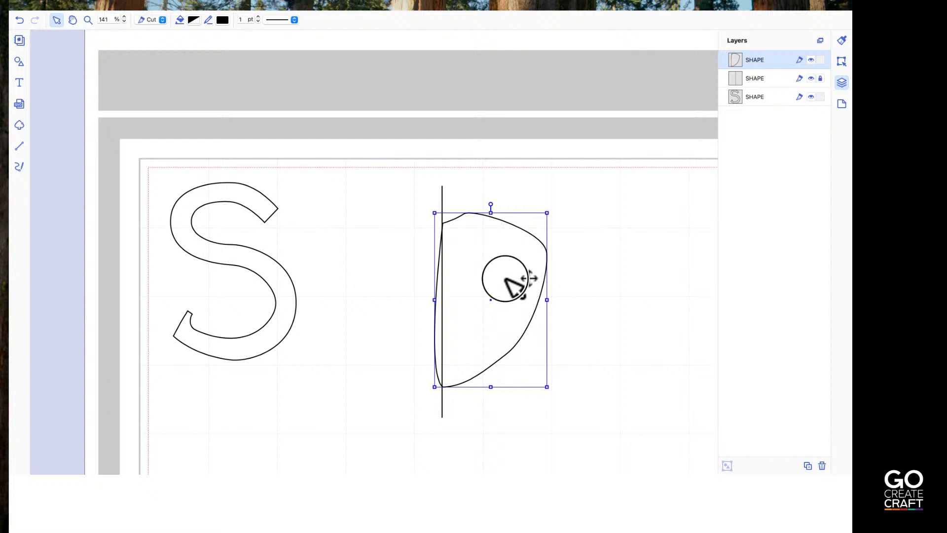
double_click(505, 279)
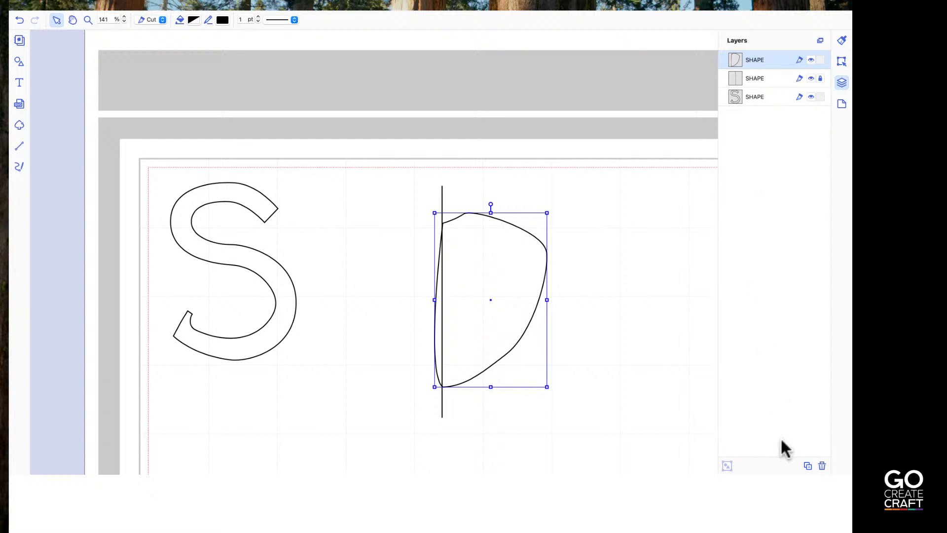
- Duplicate the half shape and align the copy with the original by their left and top edges
left_click(807, 466)
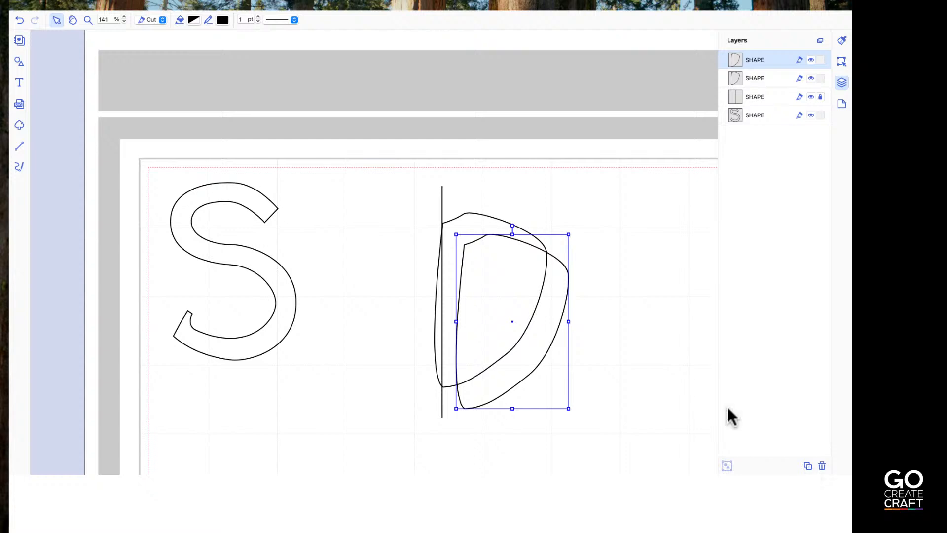
left_click(492, 219, "shift")
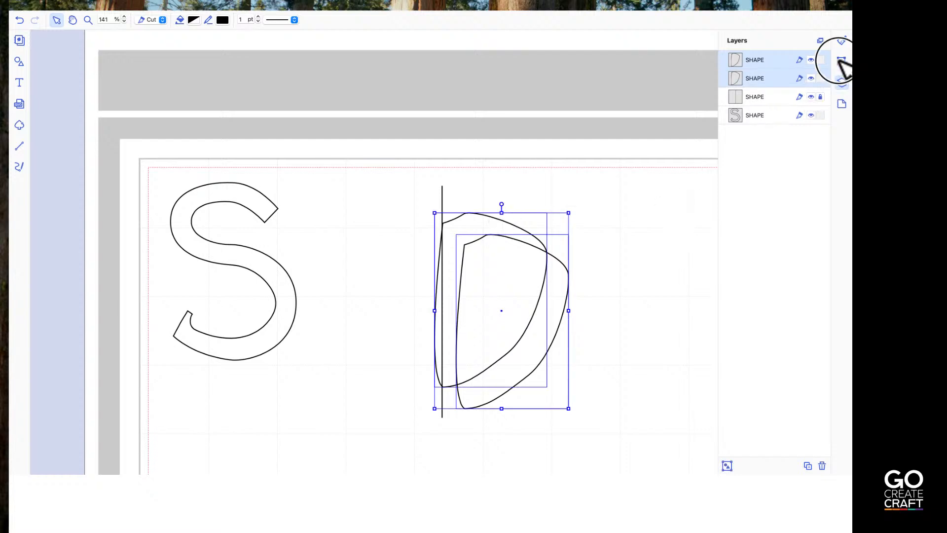
left_click(841, 60)
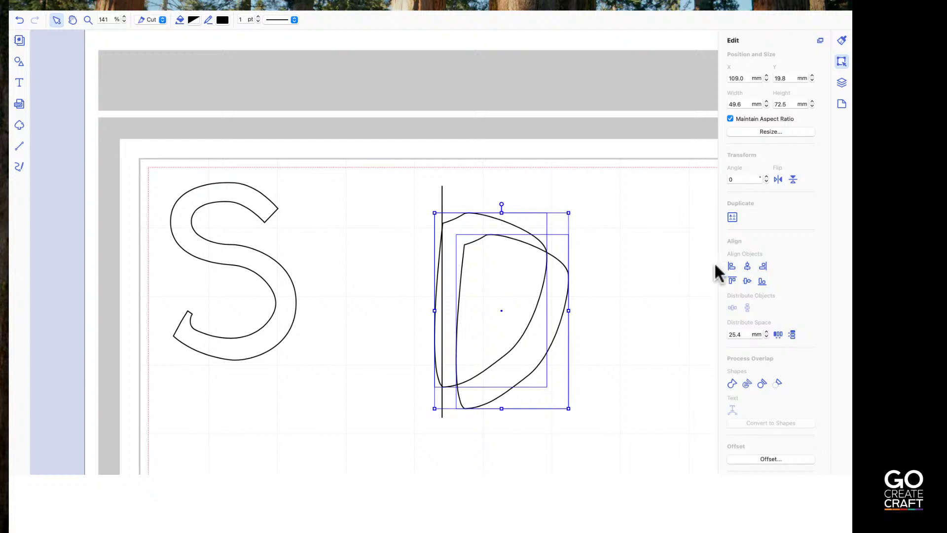
left_click(732, 266)
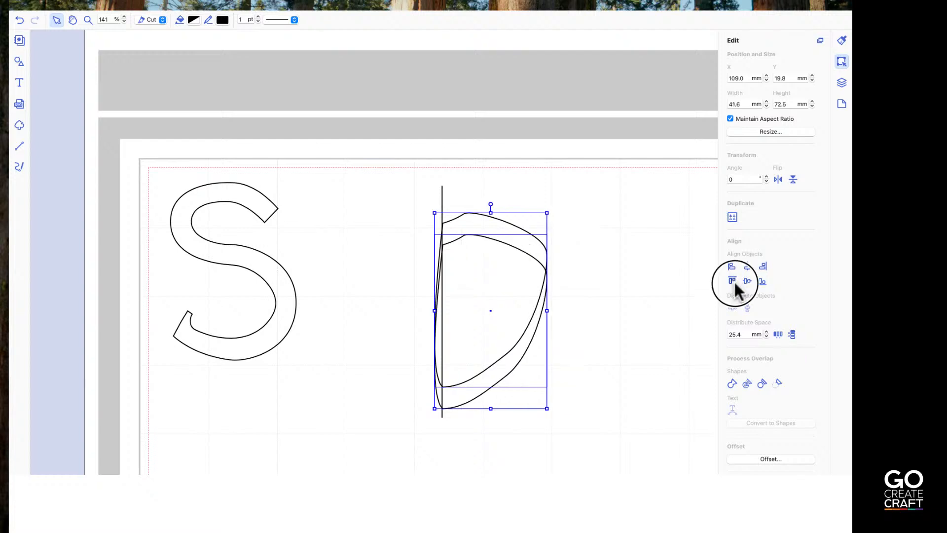
left_click(733, 281)
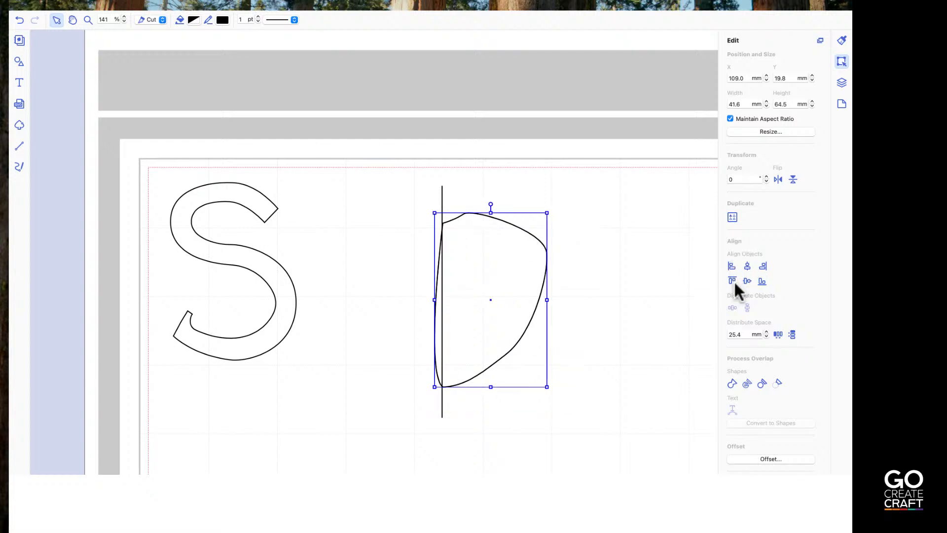
left_click(582, 292)
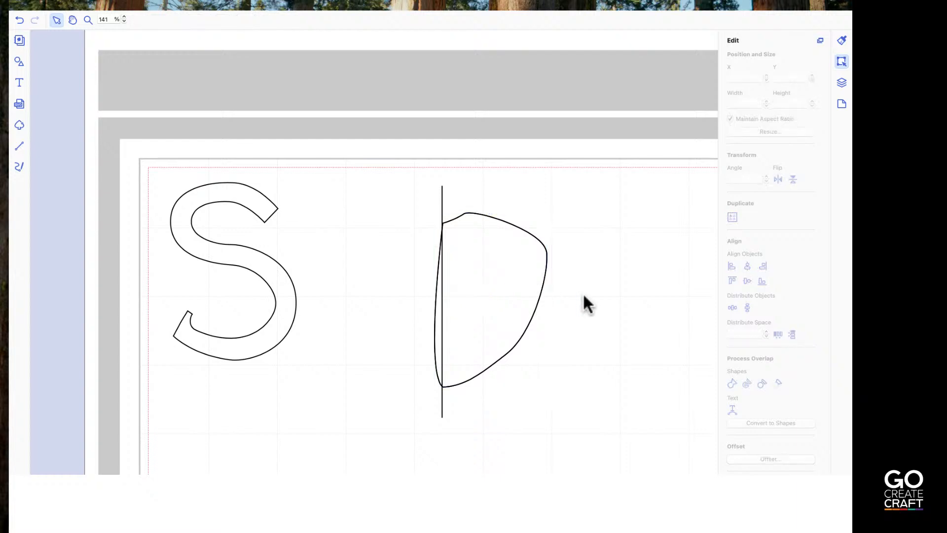
- Flip one of the stacked half shapes horizontally and move it left so it mirrors the other across the guide line
left_click(543, 299)
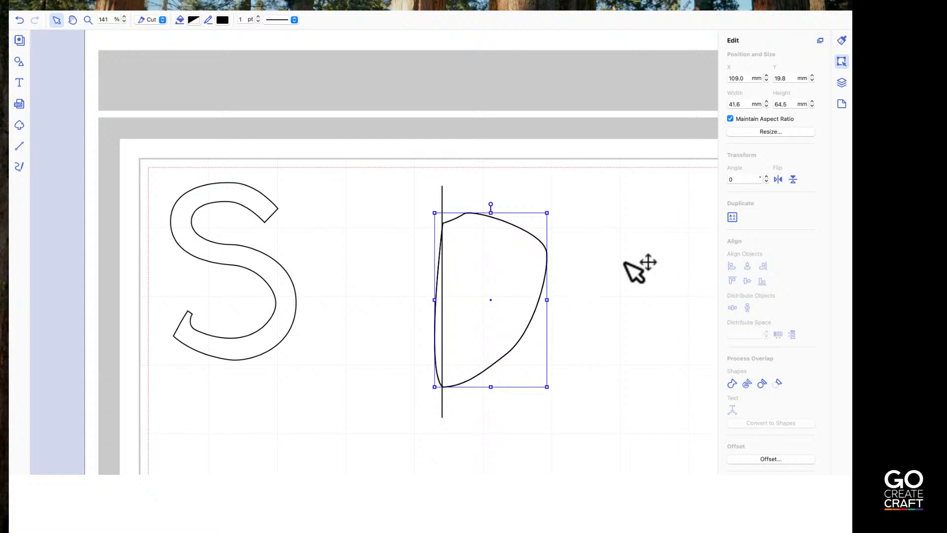
left_click(778, 178)
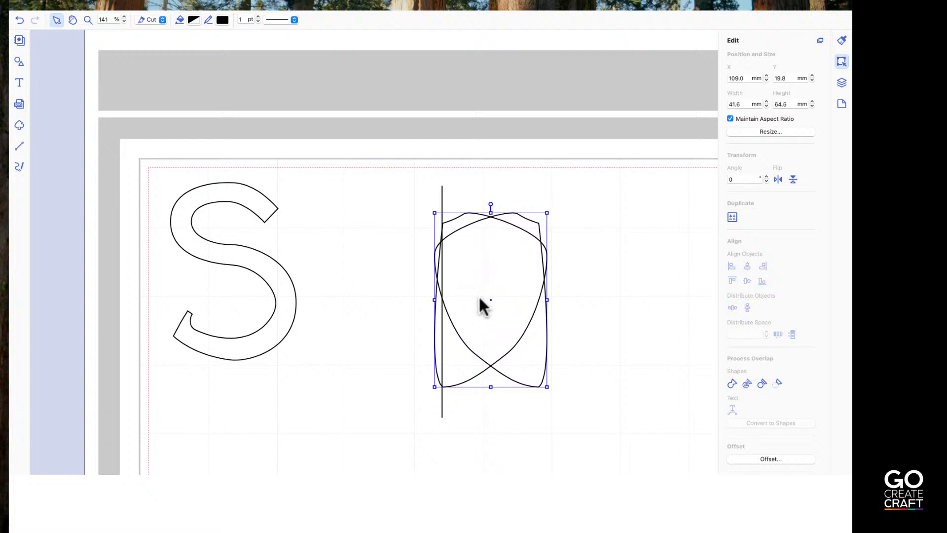
left_click(524, 361)
left_click_drag(523, 360, 427, 361)
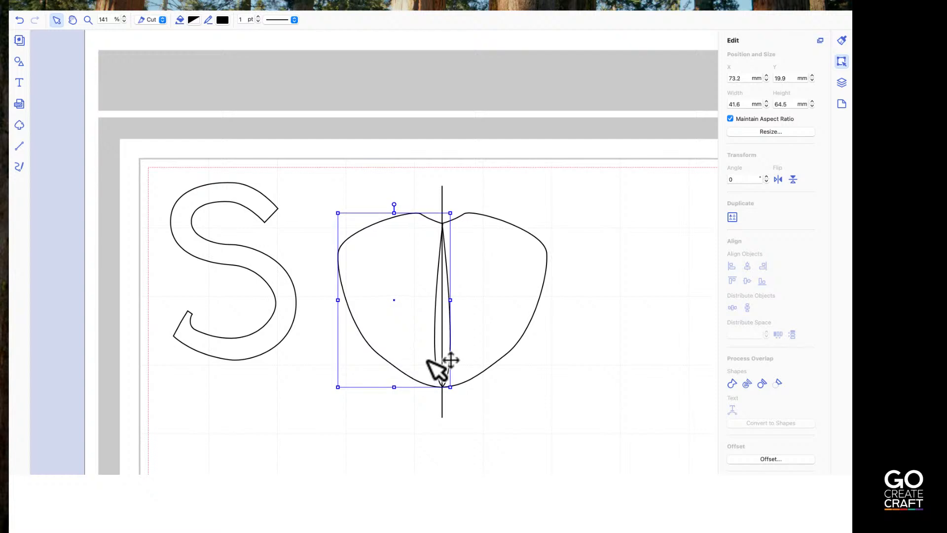
- Select both mirrored halves, weld them into one symmetrical shape and deselect it
left_click(492, 363, "shift")
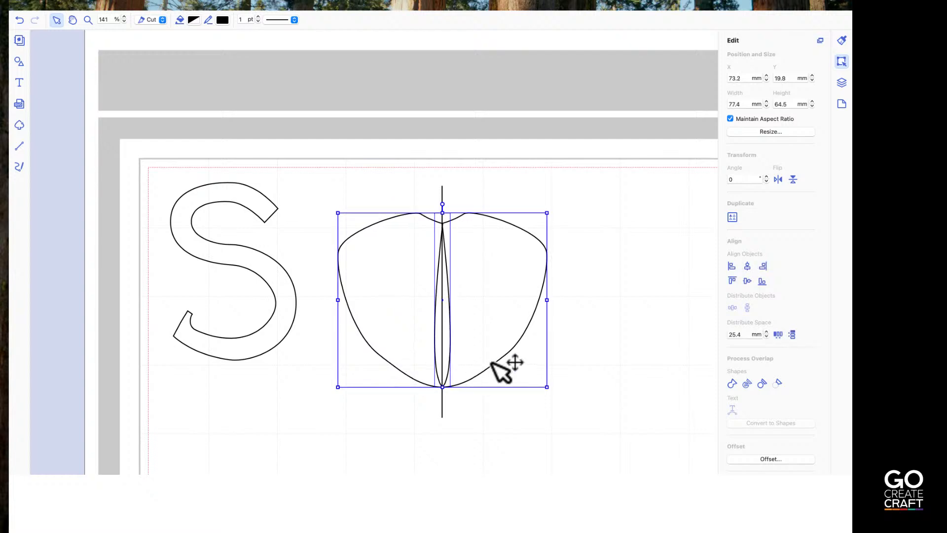
left_click(731, 384)
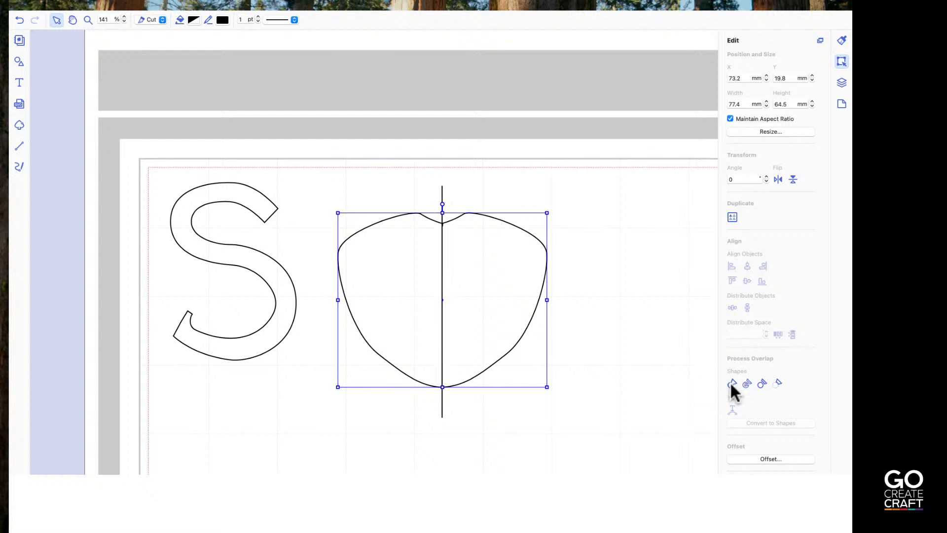
left_click(607, 380)
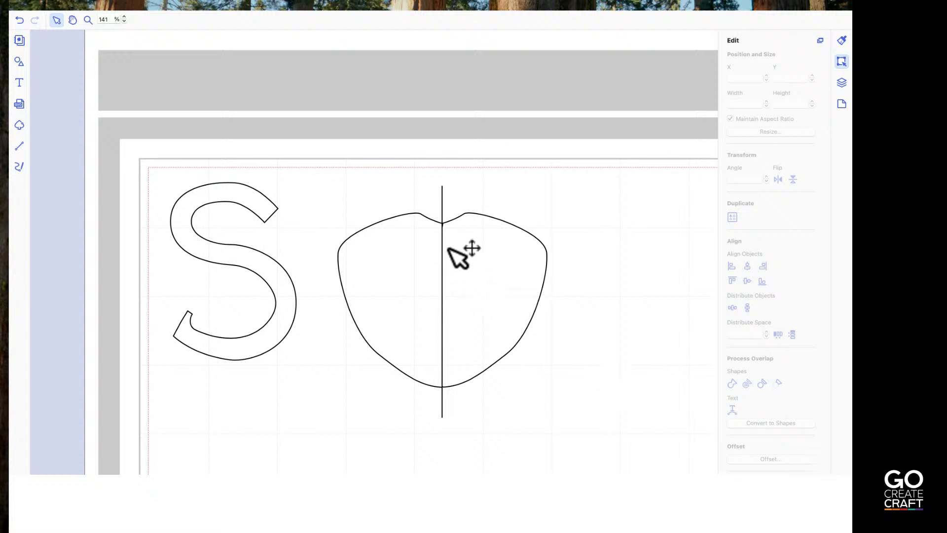
- Hide the vertical guide line's layer and open the welded shape for path point editing
scroll(448, 248, "up", 5)
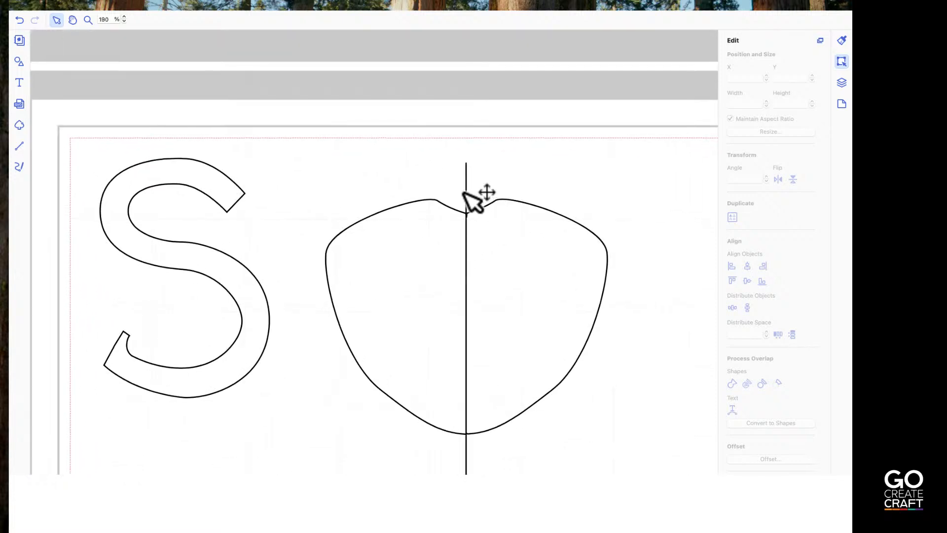
left_click(842, 82)
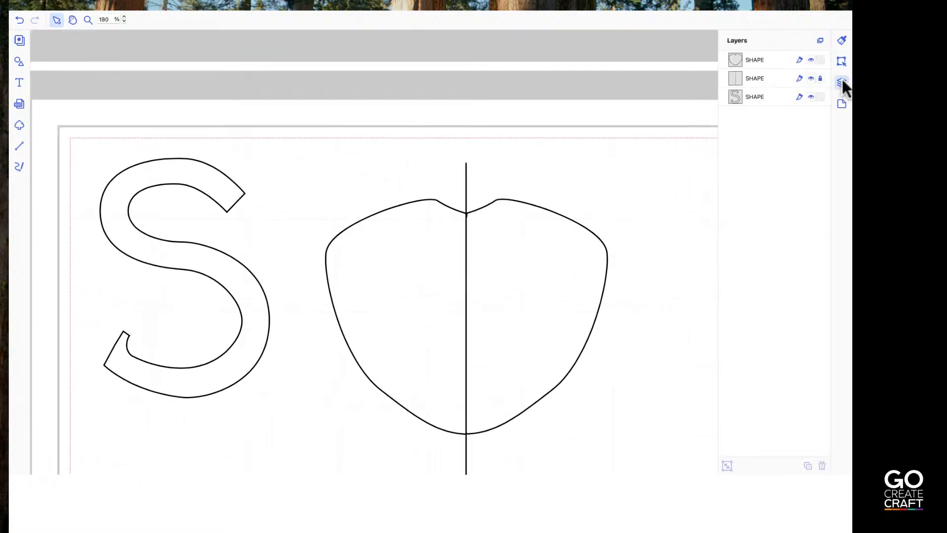
left_click(811, 78)
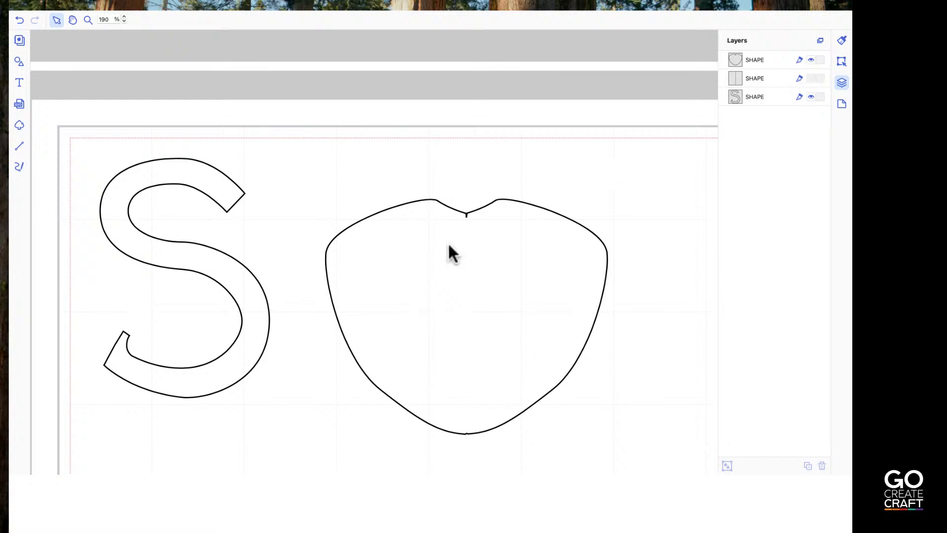
left_click(482, 209)
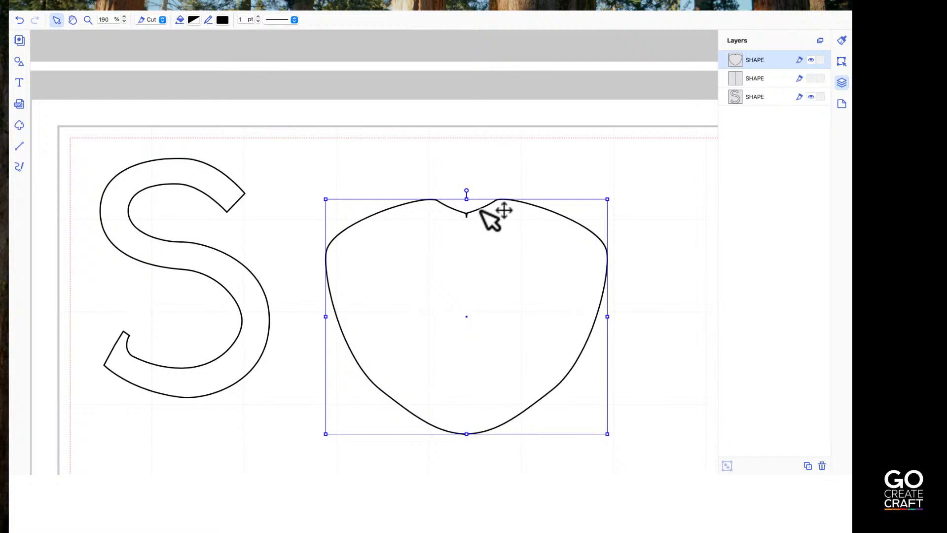
double_click(481, 210)
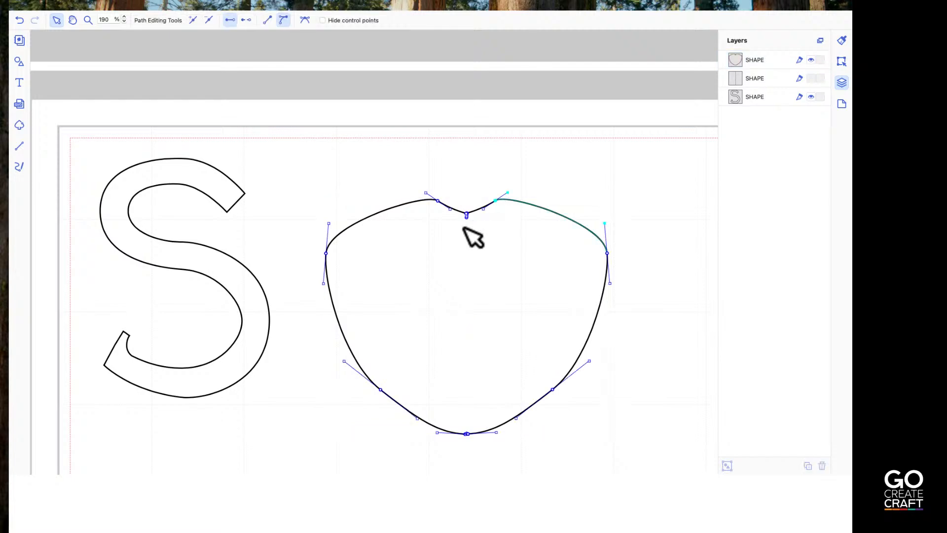
- Delete the stray path points hanging below the welded shape's top centre notch, and leave point editing with the shape deselected
scroll(472, 237, "up", 5)
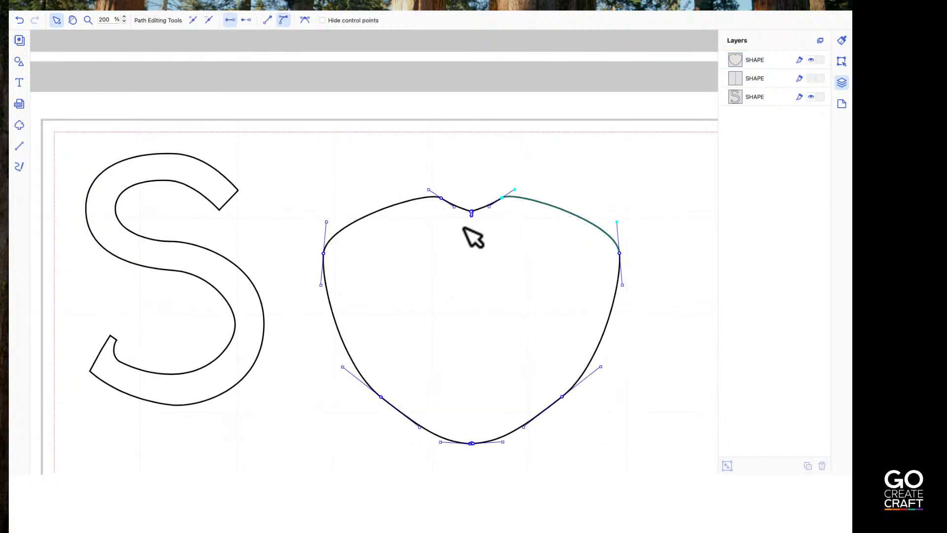
scroll(472, 237, "up", 2)
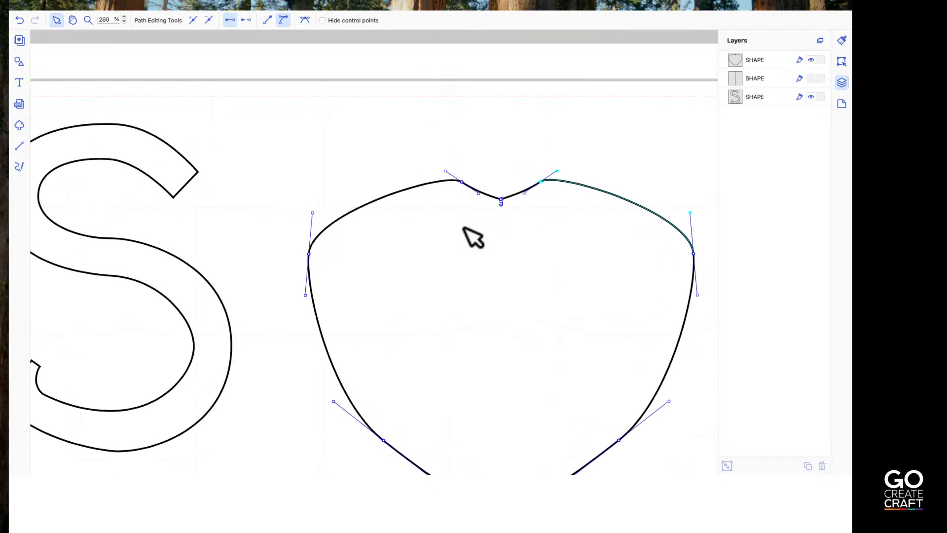
scroll(472, 236, "up", 4)
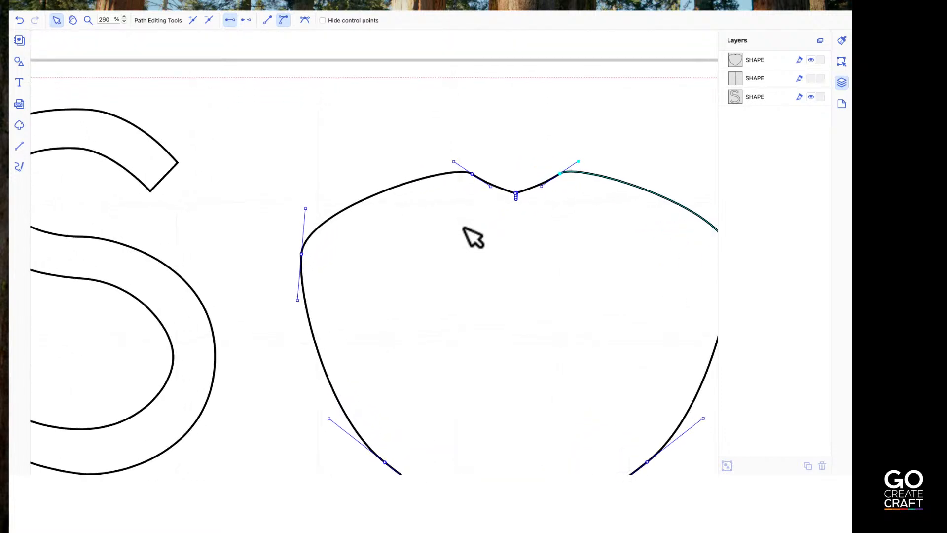
scroll(544, 233, "up", 1)
scroll(544, 233, "up", 1)
scroll(544, 233, "right", 3)
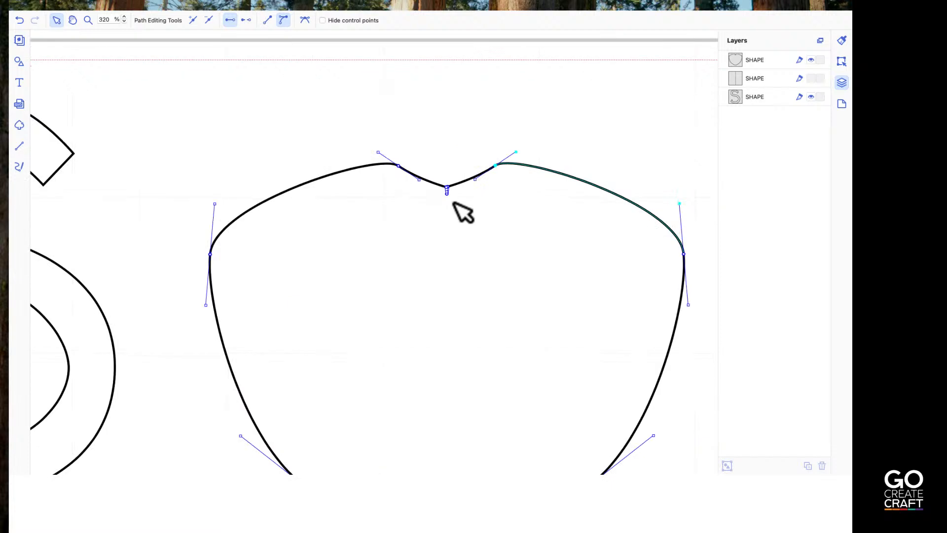
scroll(454, 203, "up", 1)
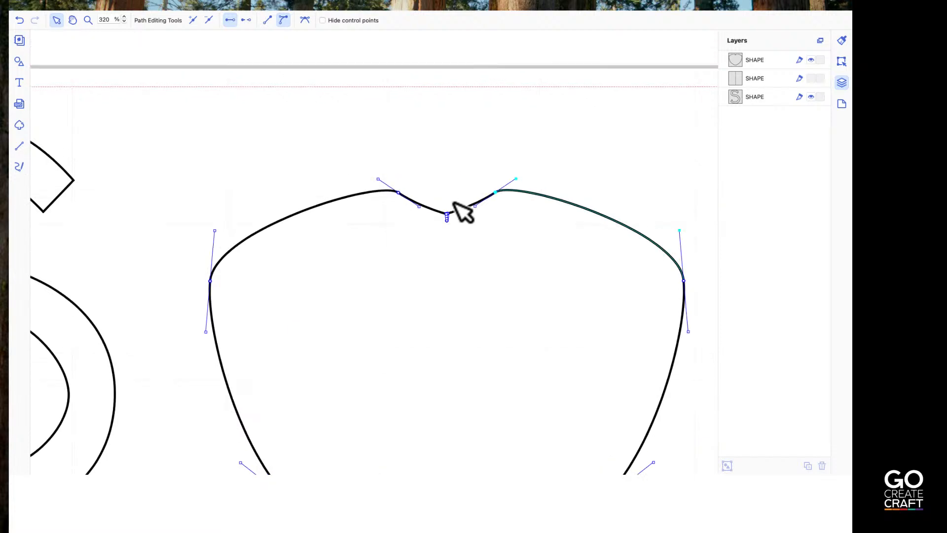
scroll(463, 212, "up", 1)
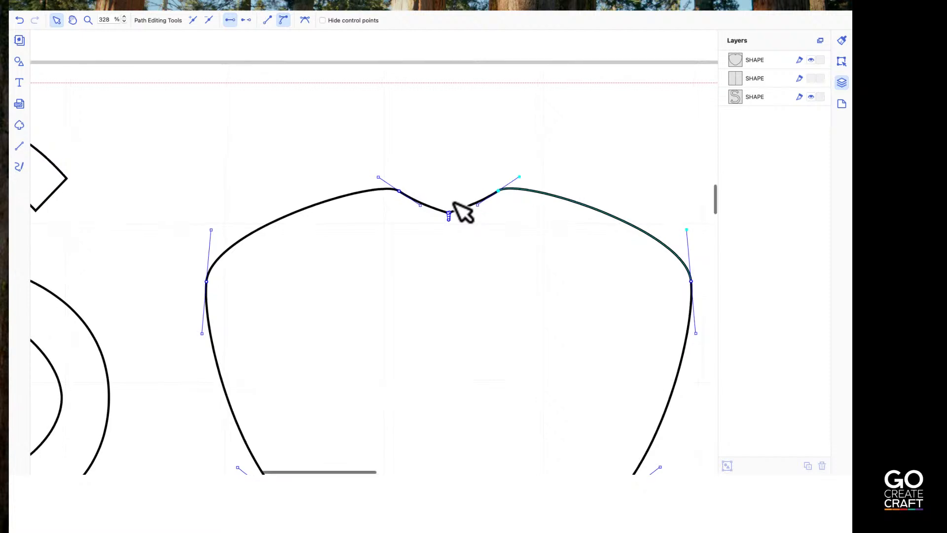
scroll(463, 212, "up", 3)
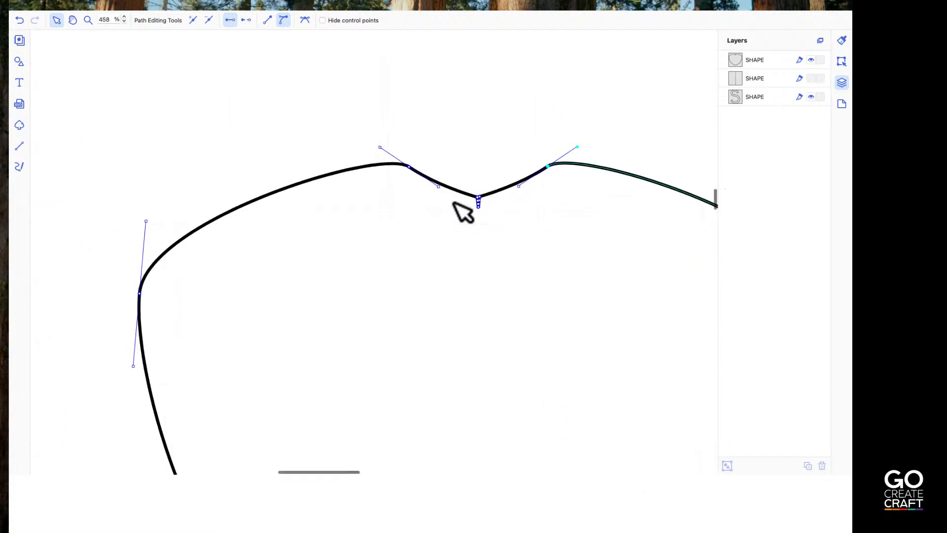
scroll(462, 212, "up", 1)
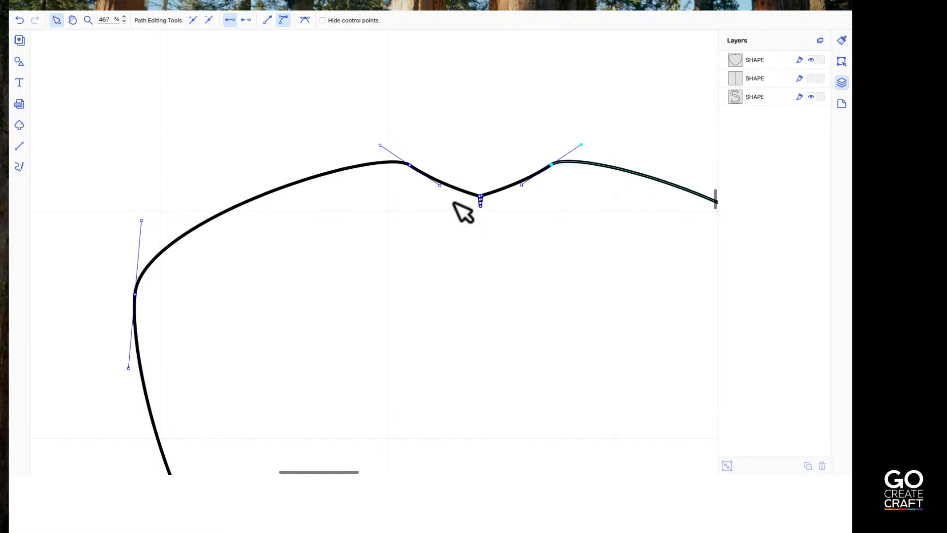
scroll(462, 213, "up", 3)
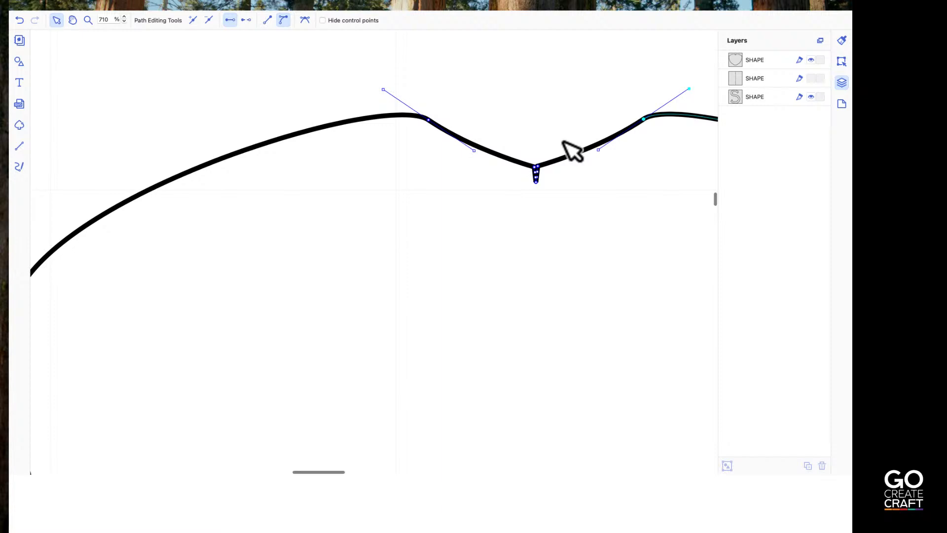
scroll(572, 151, "up", 3)
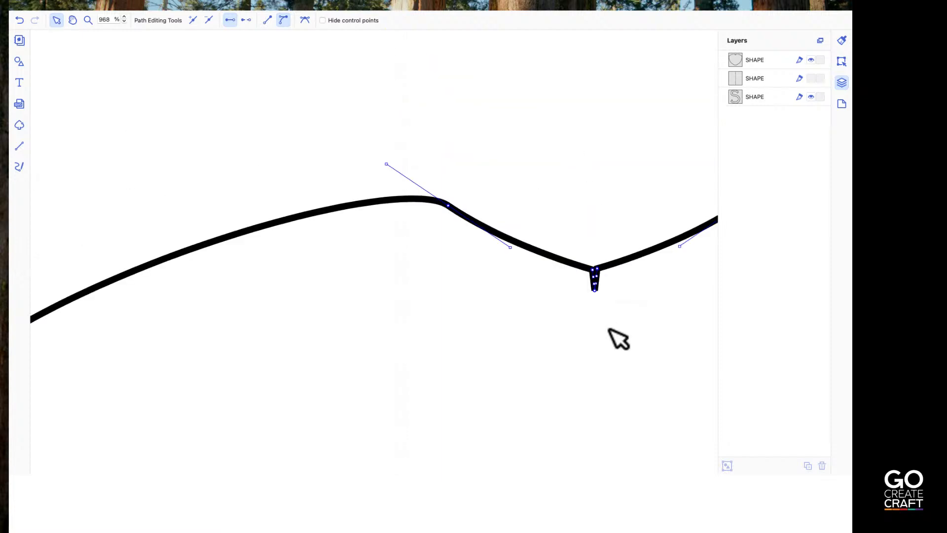
left_click(595, 291)
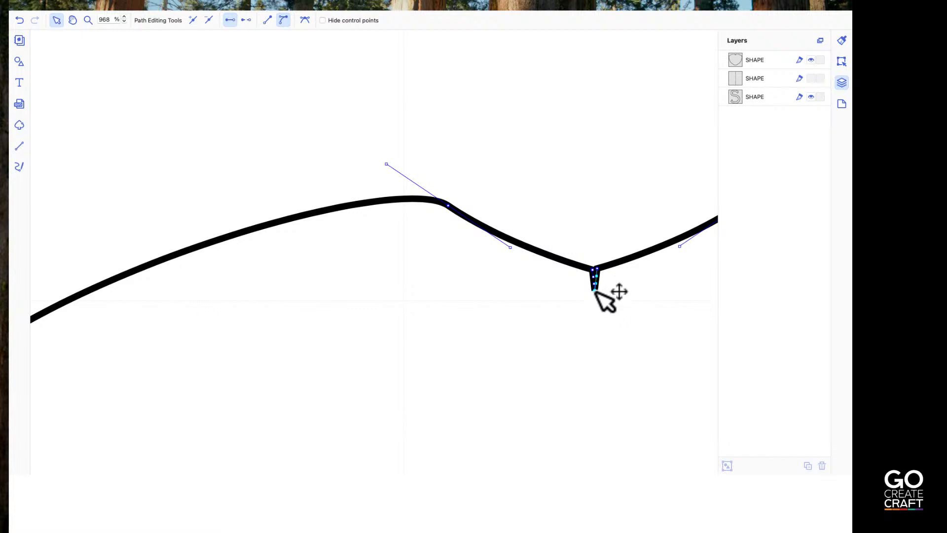
left_click(209, 21)
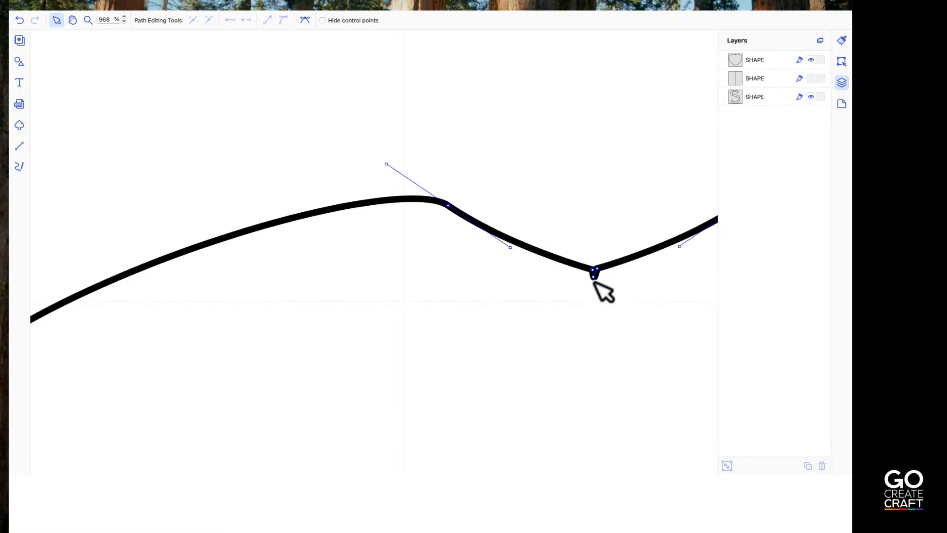
left_click(596, 280)
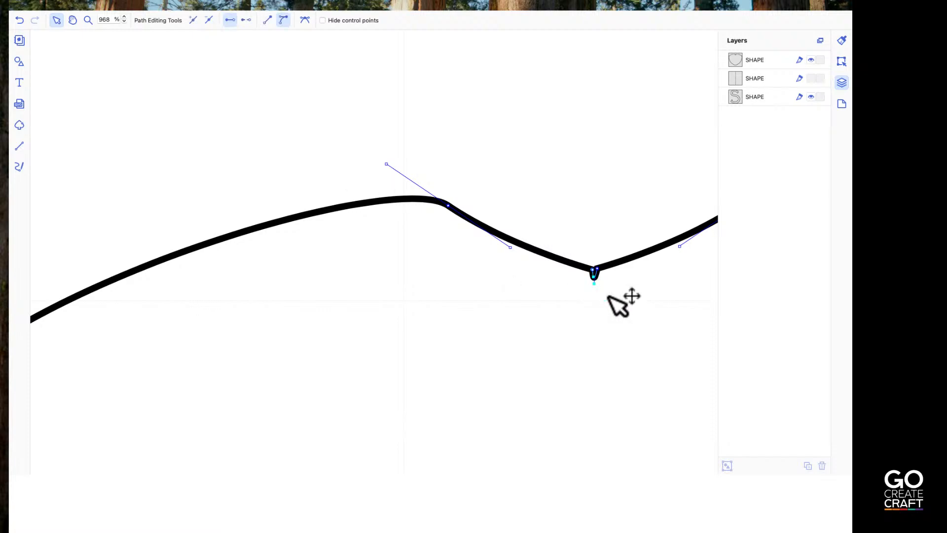
left_click(209, 21)
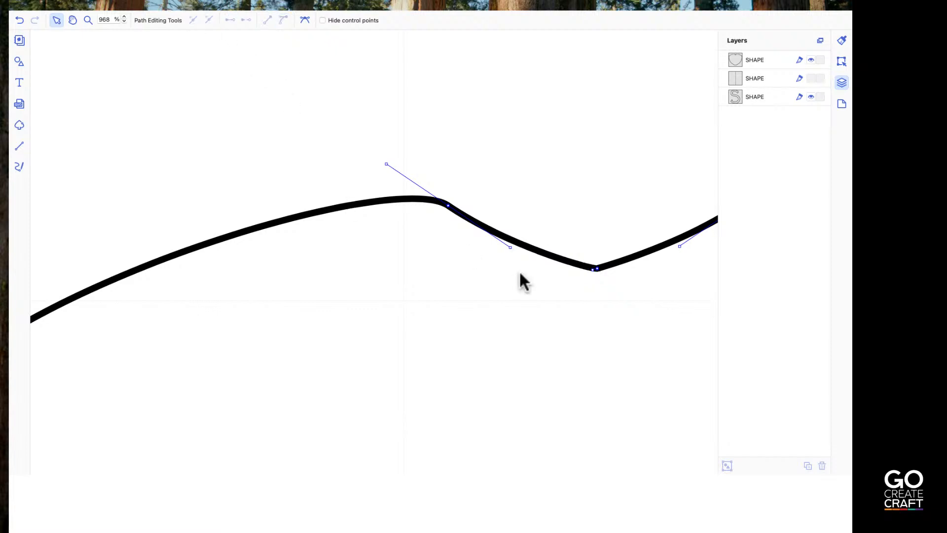
left_click(604, 241)
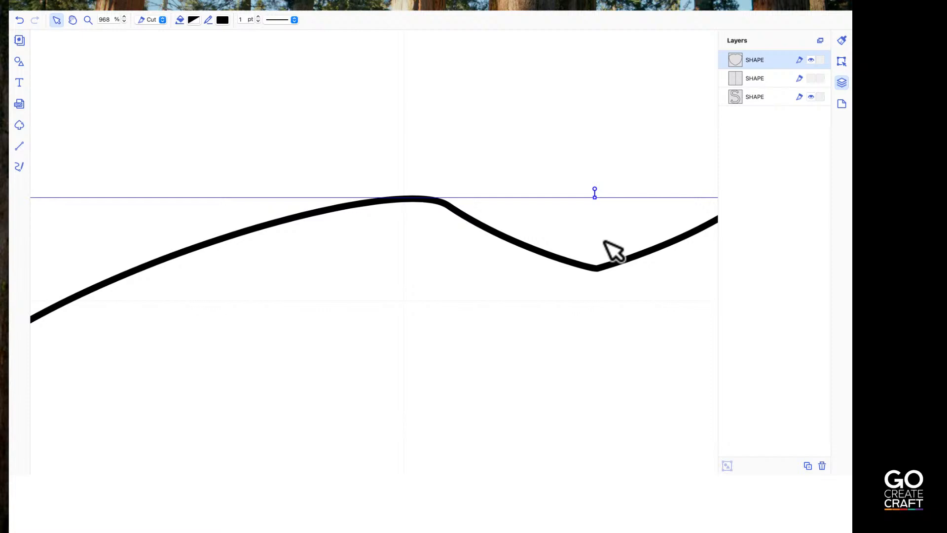
left_click(660, 161)
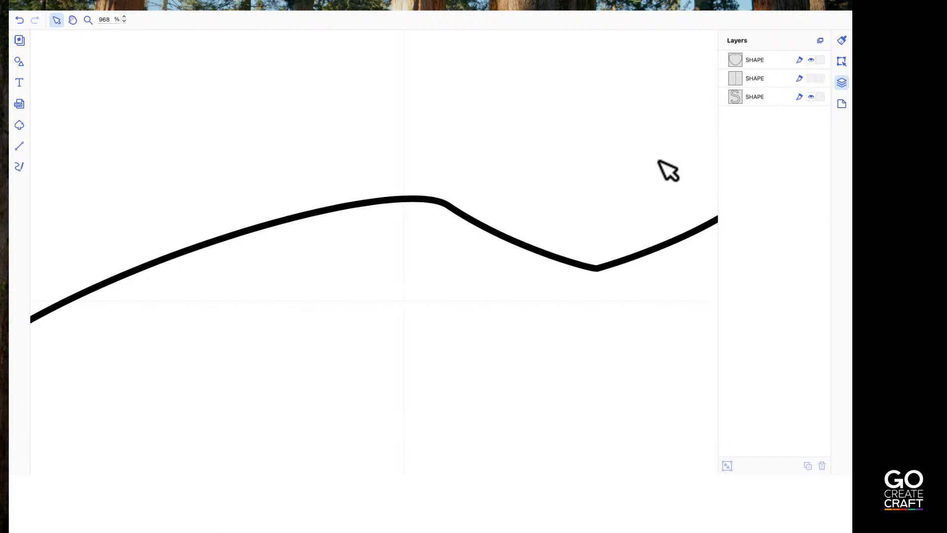
- Reopen the welded shape for path point editing and disconnect the path at the point on its lower left curve
scroll(660, 161, "down", 1)
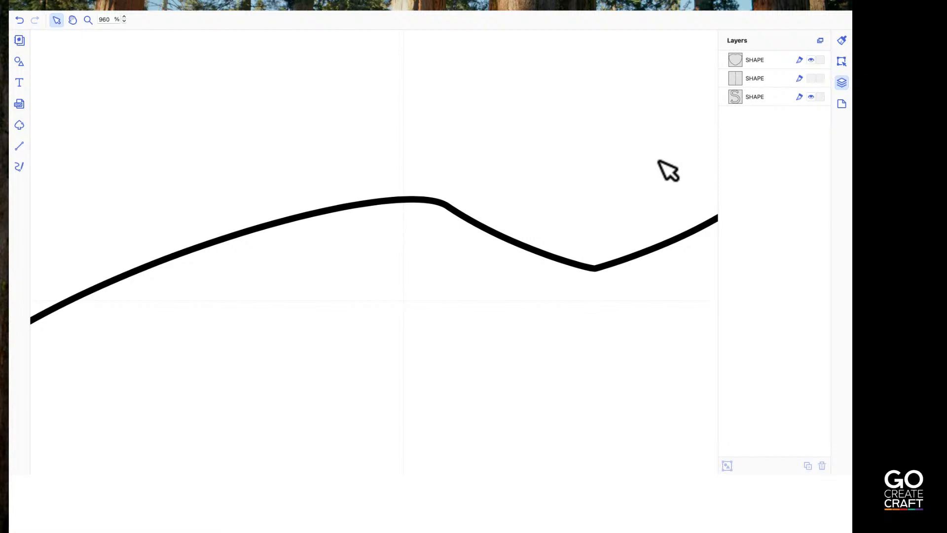
scroll(660, 161, "down", 1)
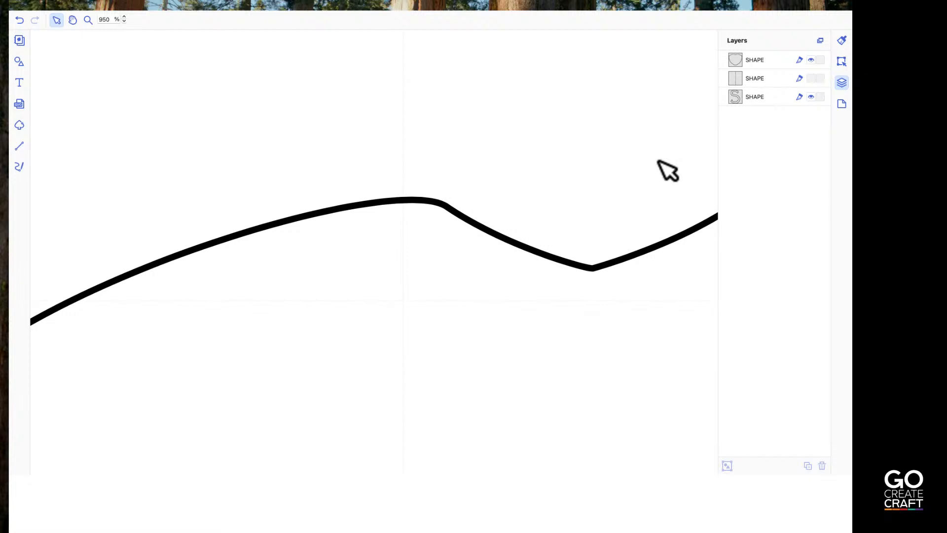
scroll(658, 161, "down", 5)
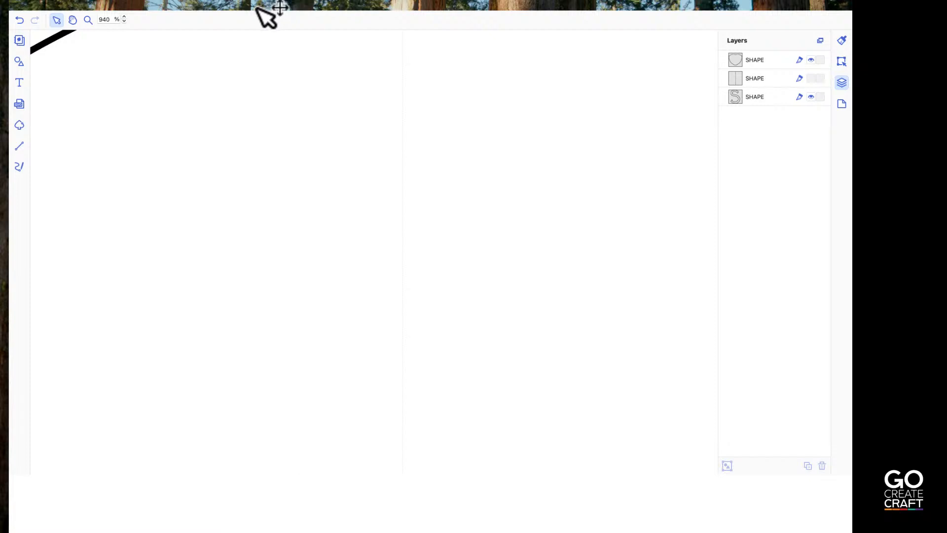
scroll(256, 7, "down", 2)
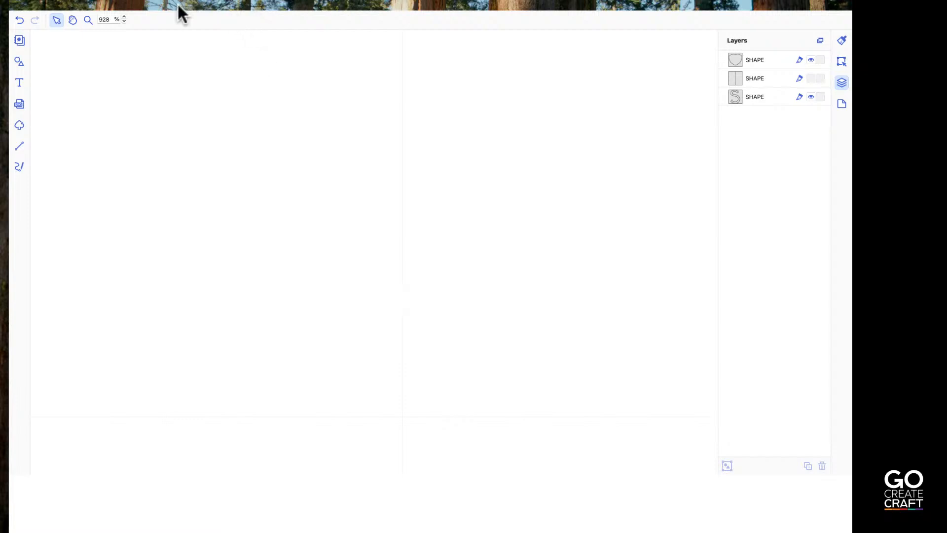
left_click(221, 59)
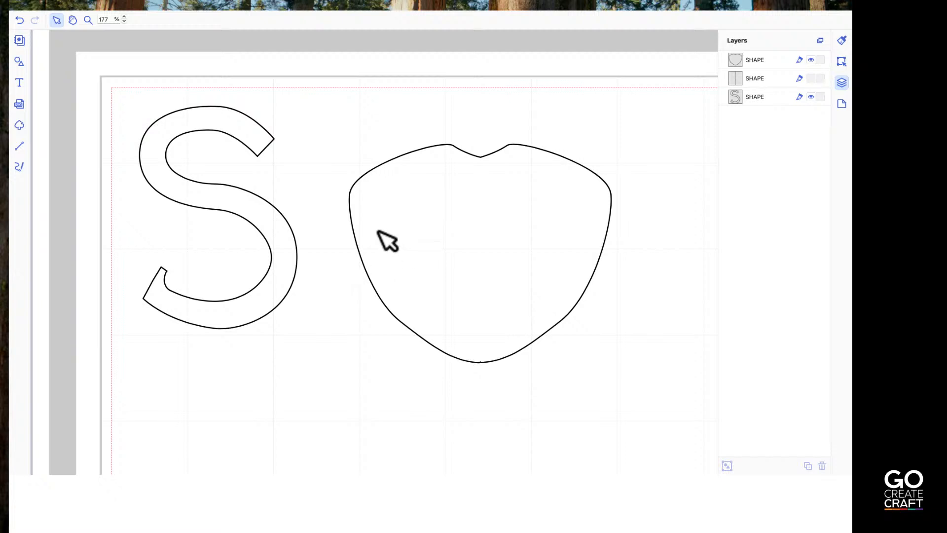
left_click(401, 314)
double_click(401, 316)
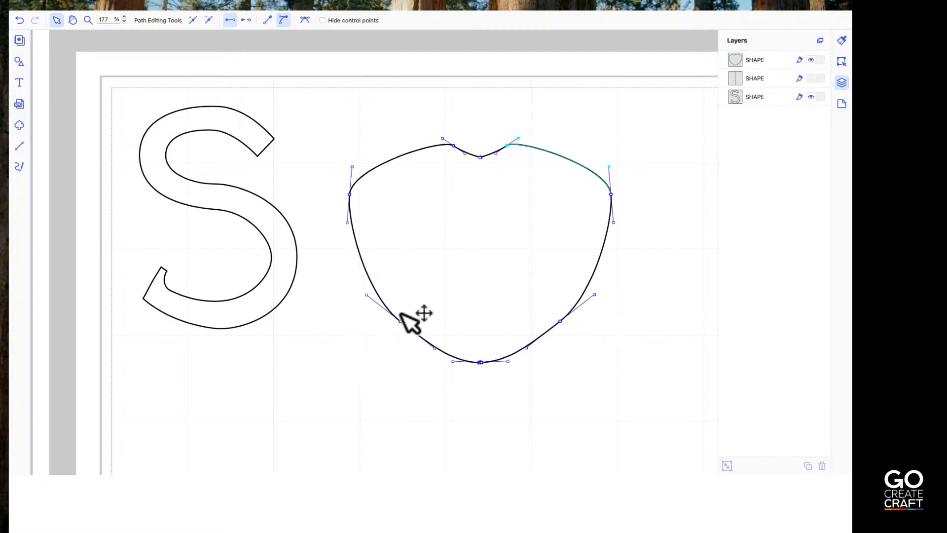
left_click(400, 319)
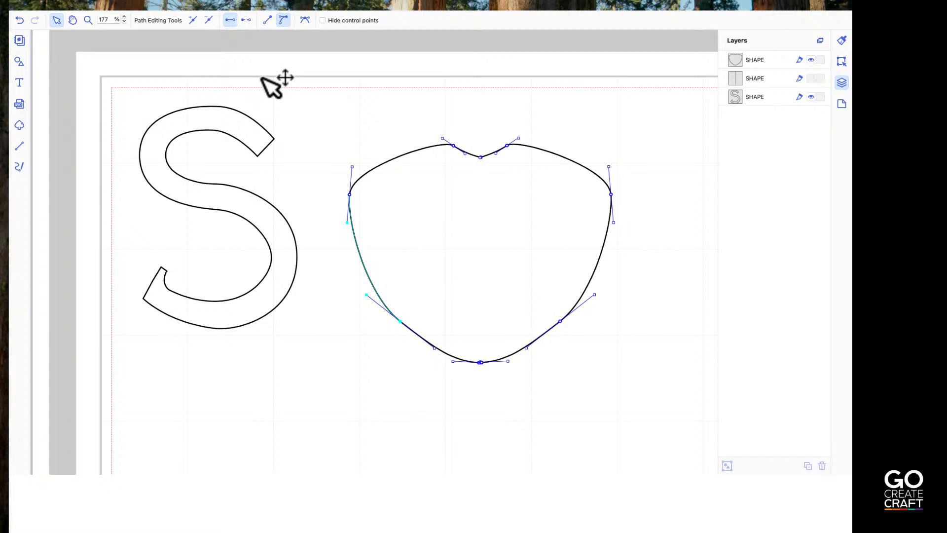
left_click(245, 20)
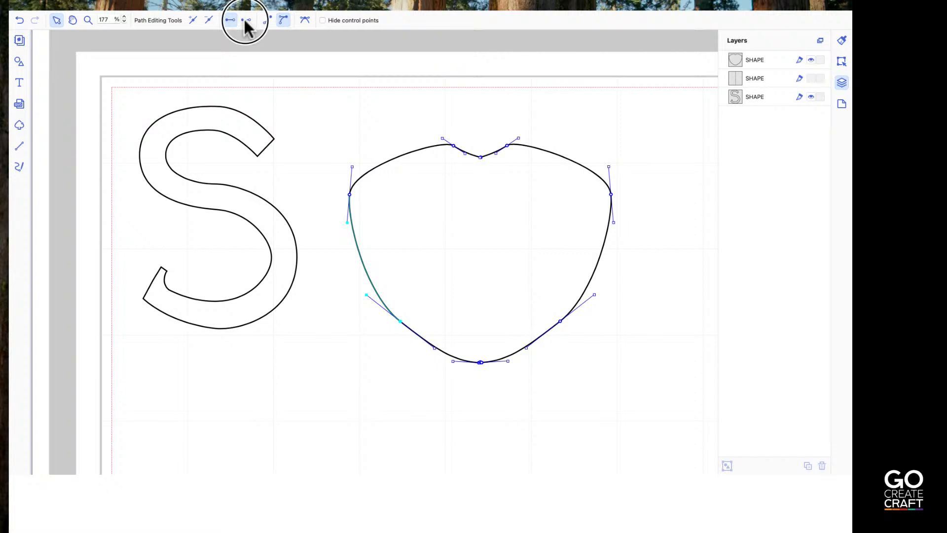